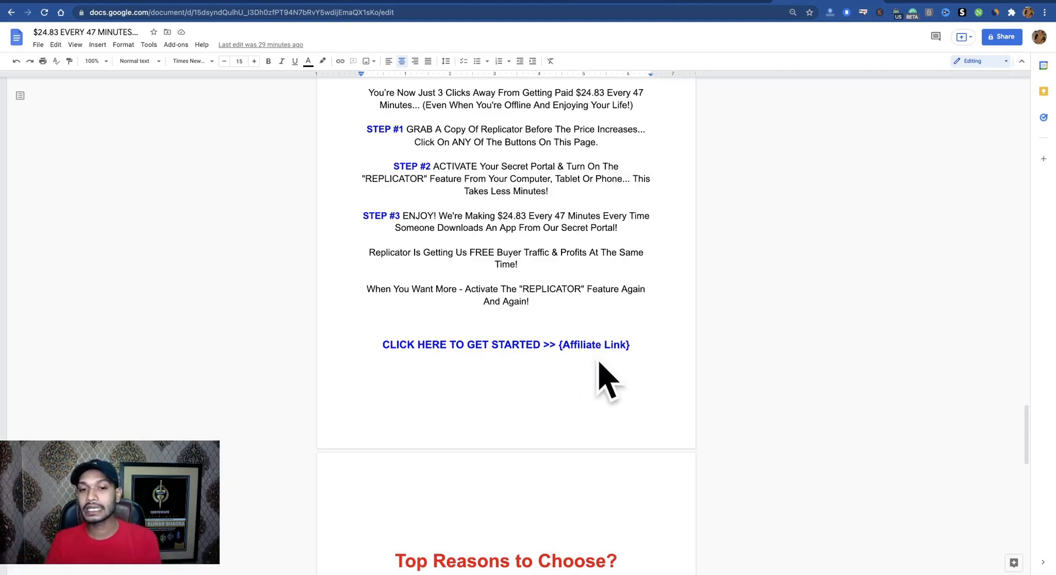
- Review the "Top Reasons to Choose?" section and the pages around it in the promotional document
{"action": "scroll", "coordinate": [606, 377], "scroll_direction": "down", "scroll_amount": 8}
{"action": "scroll", "coordinate": [565, 363], "scroll_direction": "down", "scroll_amount": 4}
{"action": "scroll", "coordinate": [565, 364], "scroll_direction": "up", "scroll_amount": 5}
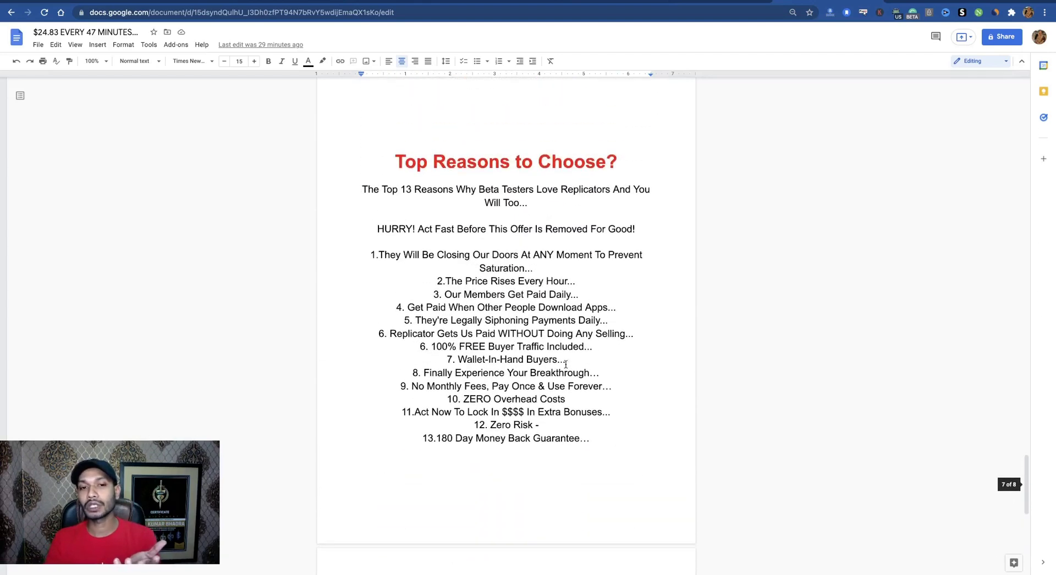
{"action": "left_click_drag", "start_coordinate": [392, 160], "coordinate": [628, 162]}
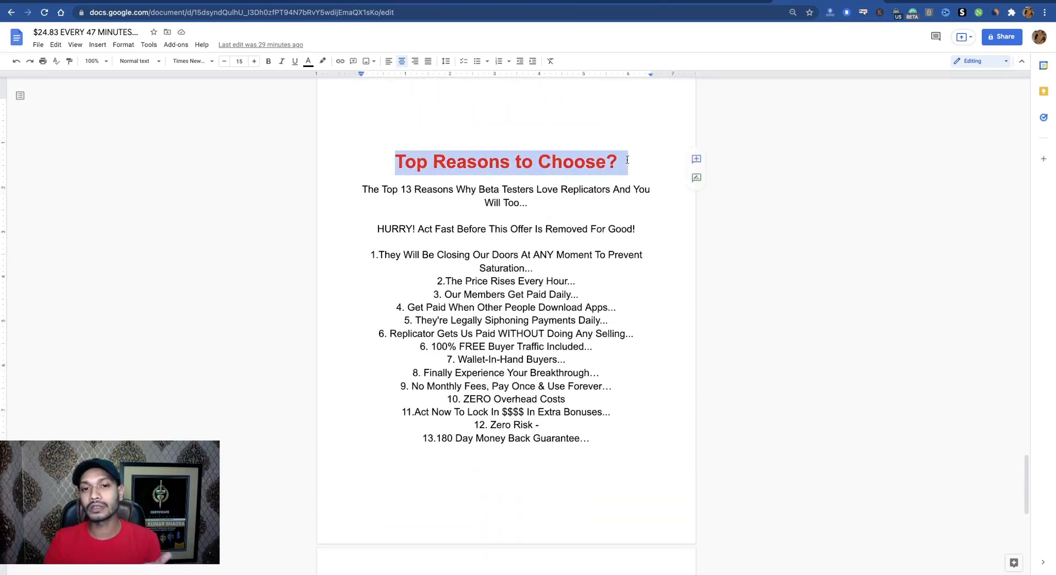
{"action": "scroll", "coordinate": [553, 316], "scroll_direction": "down", "scroll_amount": 8}
{"action": "scroll", "coordinate": [550, 315], "scroll_direction": "up", "scroll_amount": 13}
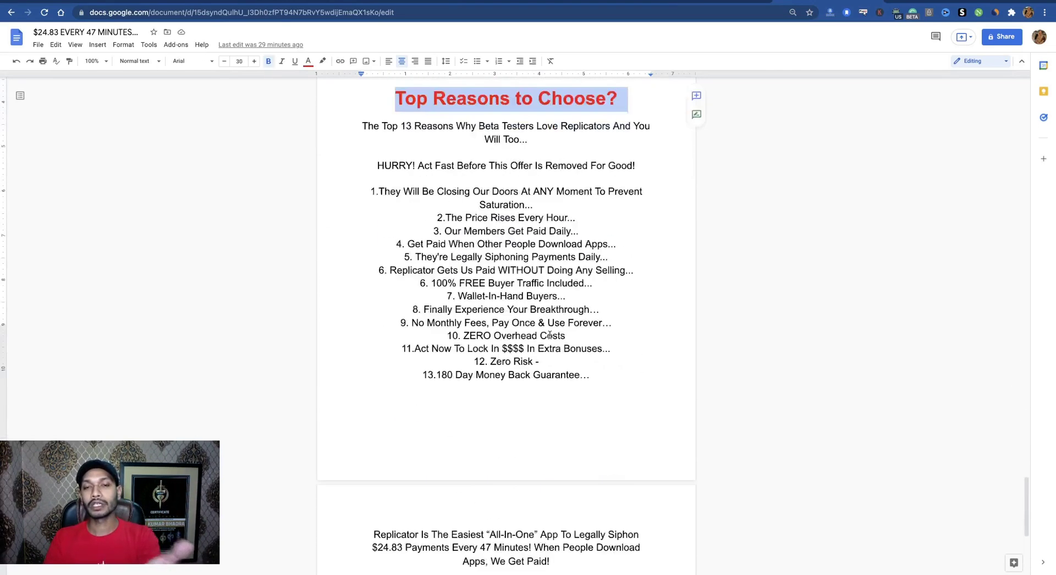
{"action": "scroll", "coordinate": [607, 281], "scroll_direction": "up", "scroll_amount": 1}
{"action": "scroll", "coordinate": [607, 281], "scroll_direction": "up", "scroll_amount": 5}
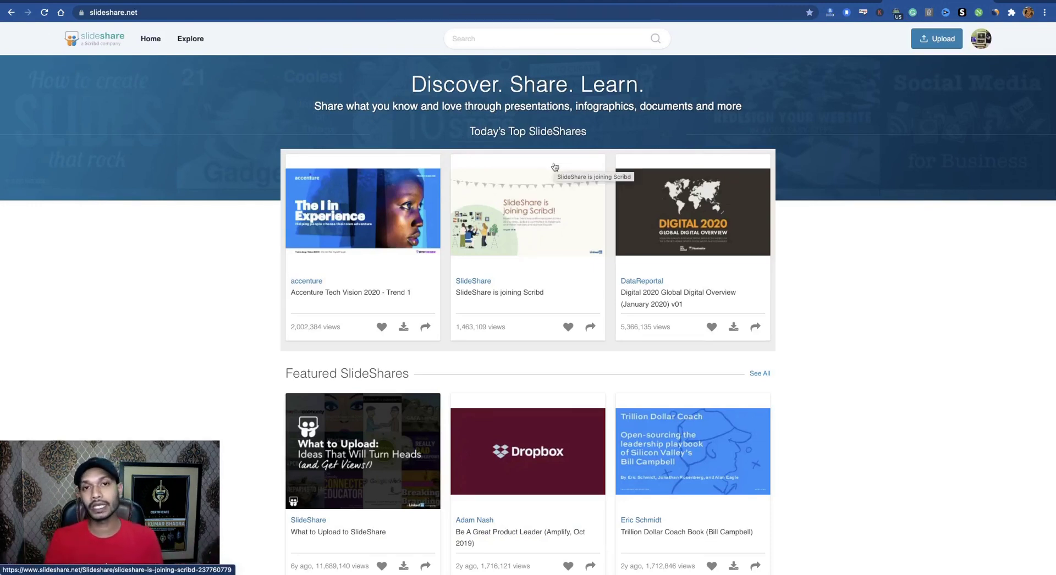
- Switch to SlideShare and select "$24.83 EVERY 47 MINUTES....pdf" from the Desktop folder for upload
{"action": "left_click", "coordinate": [933, 39]}
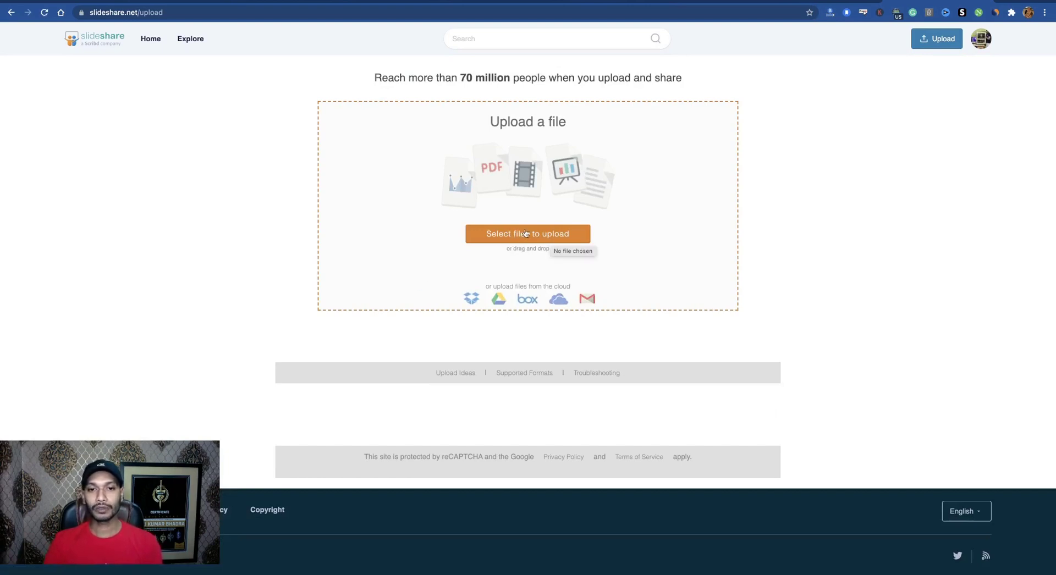
{"action": "left_click", "coordinate": [535, 235]}
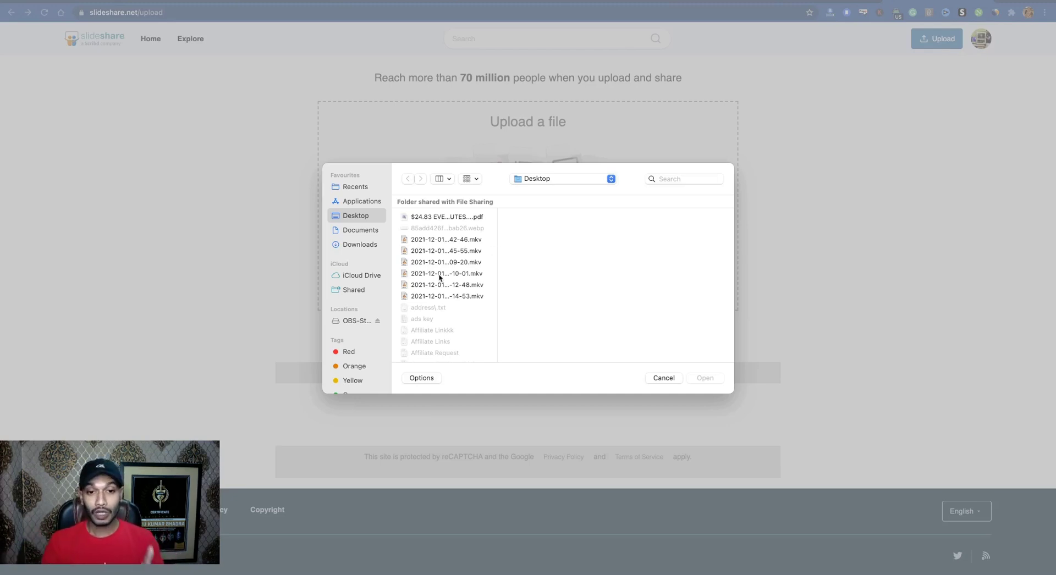
{"action": "scroll", "coordinate": [438, 297], "scroll_direction": "down", "scroll_amount": 10}
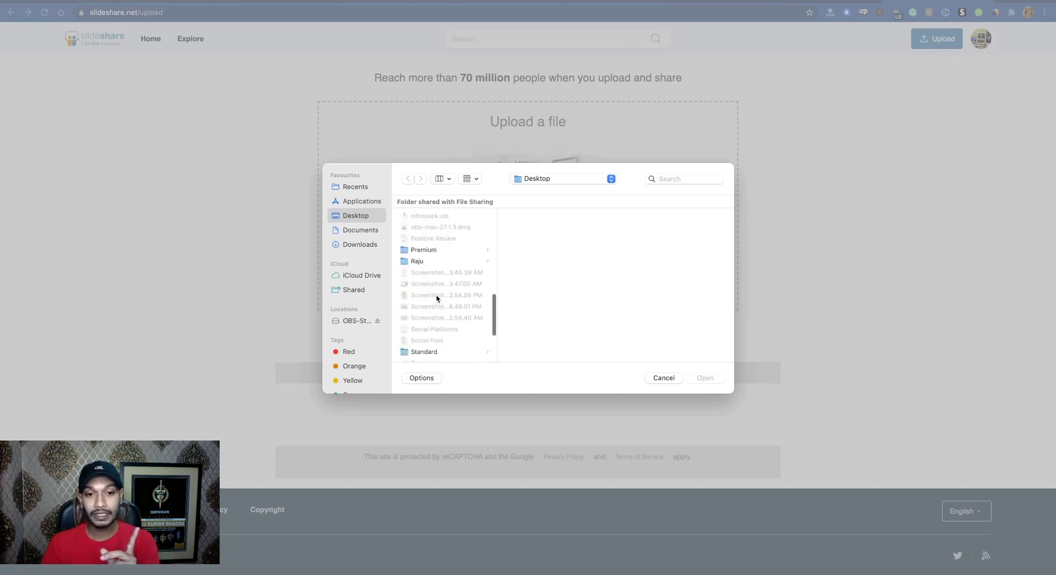
{"action": "scroll", "coordinate": [438, 297], "scroll_direction": "up", "scroll_amount": 10}
{"action": "left_click", "coordinate": [429, 219]}
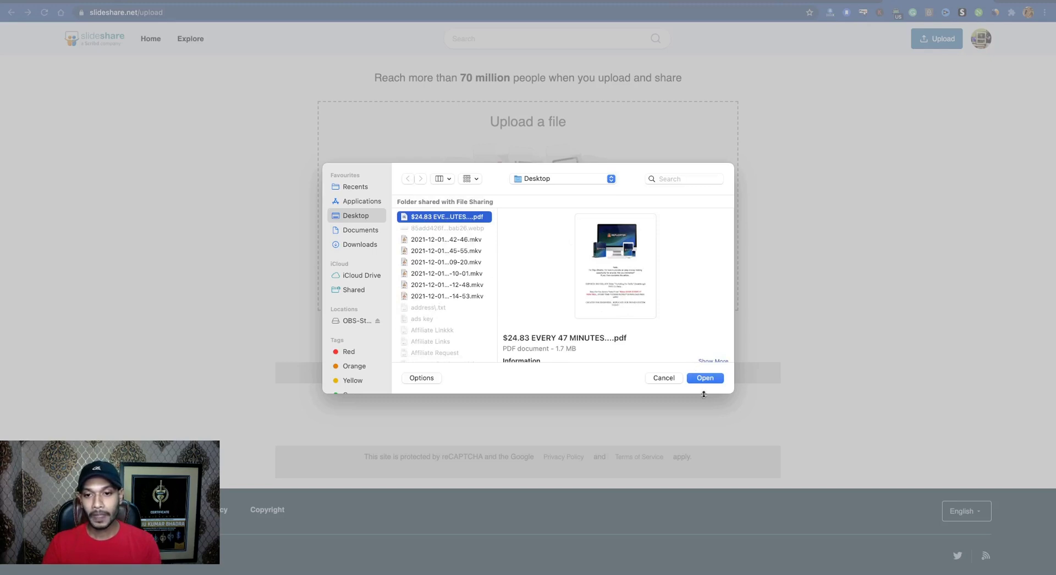
{"action": "left_click", "coordinate": [705, 383]}
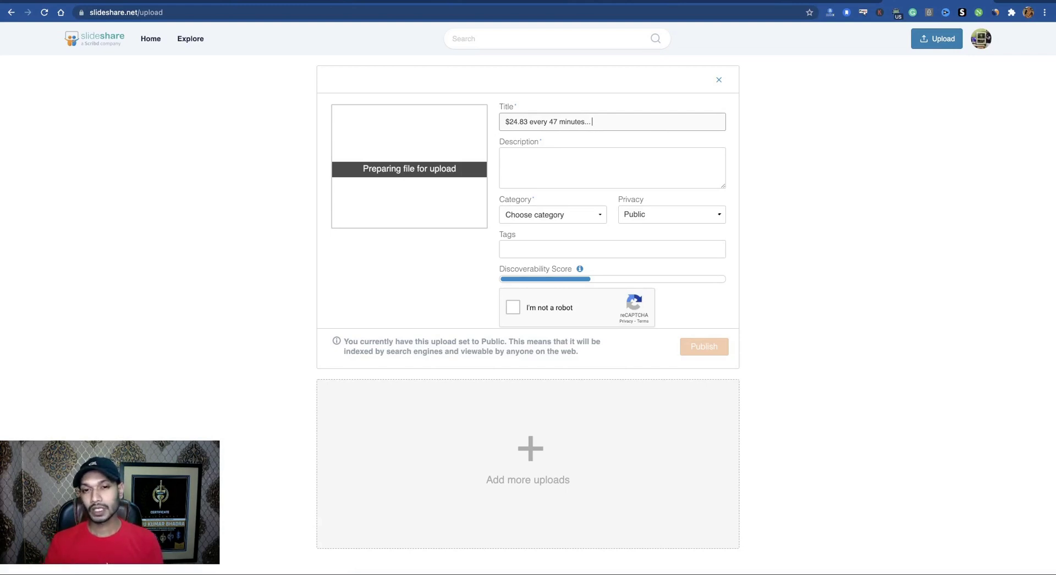
- Add "Passive Income" to the title so it reads "$24.83 every 47 minutes... Passive Income"
{"action": "type", "text": "ve"}
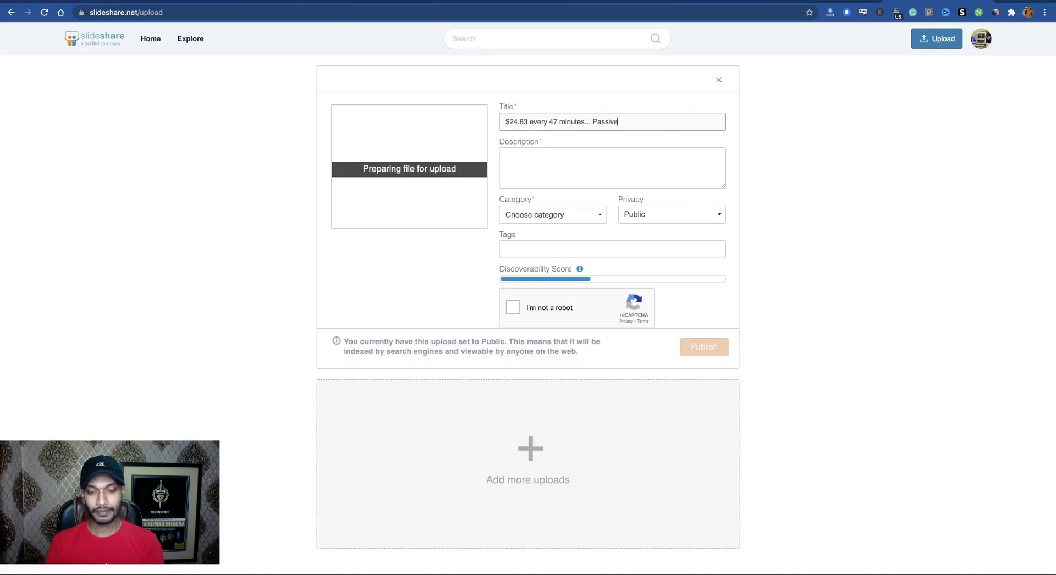
{"action": "type", "text": " Im"}
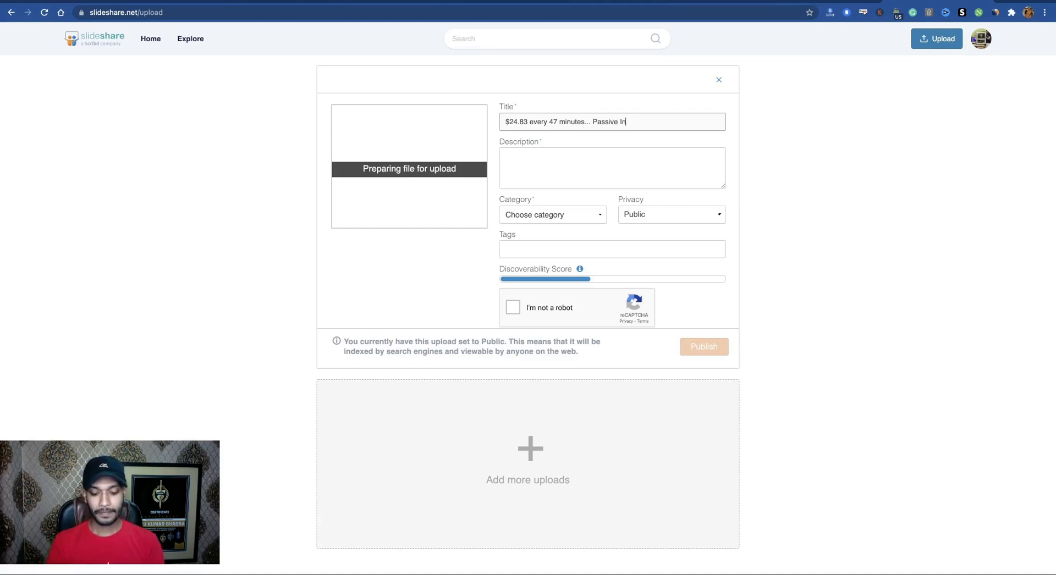
{"action": "type", "text": "come"}
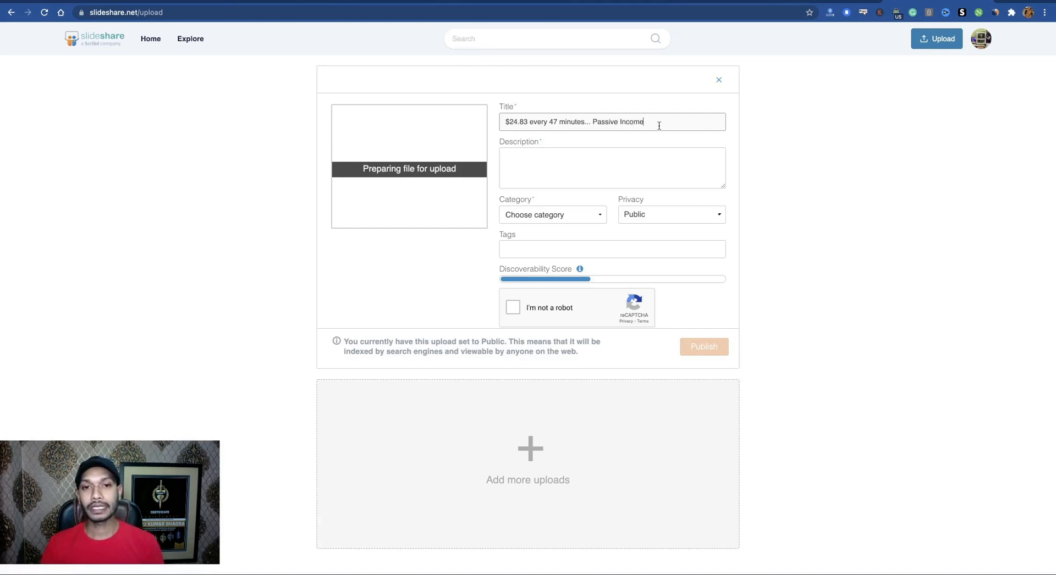
- Switch to the Replicator sales page preview and look through its beta tester testimonials for description text
{"action": "left_click", "coordinate": [556, 154]}
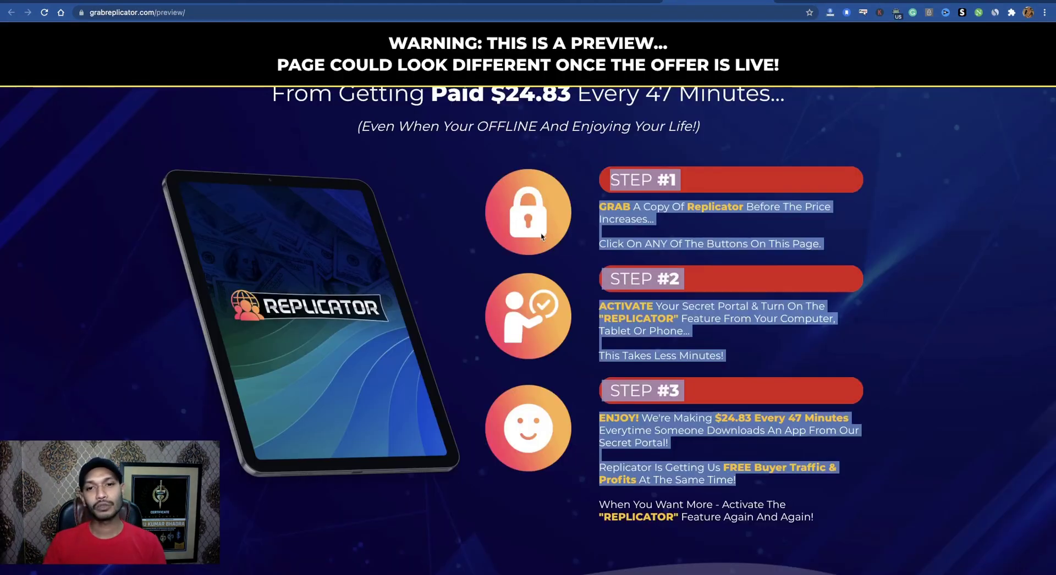
{"action": "scroll", "coordinate": [542, 237], "scroll_direction": "down", "scroll_amount": 10}
{"action": "scroll", "coordinate": [542, 238], "scroll_direction": "up", "scroll_amount": 5}
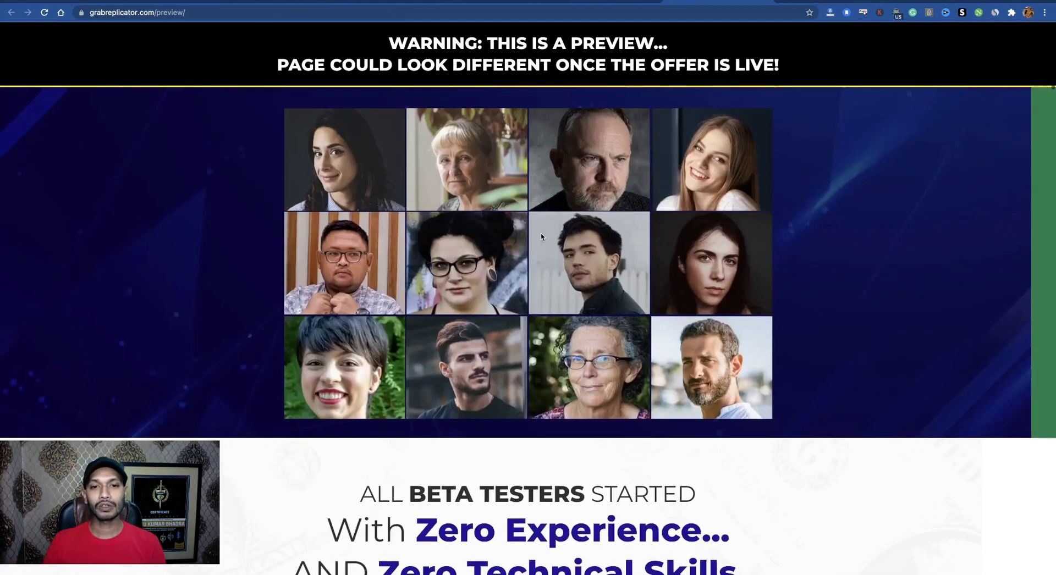
{"action": "scroll", "coordinate": [541, 236], "scroll_direction": "down", "scroll_amount": 15}
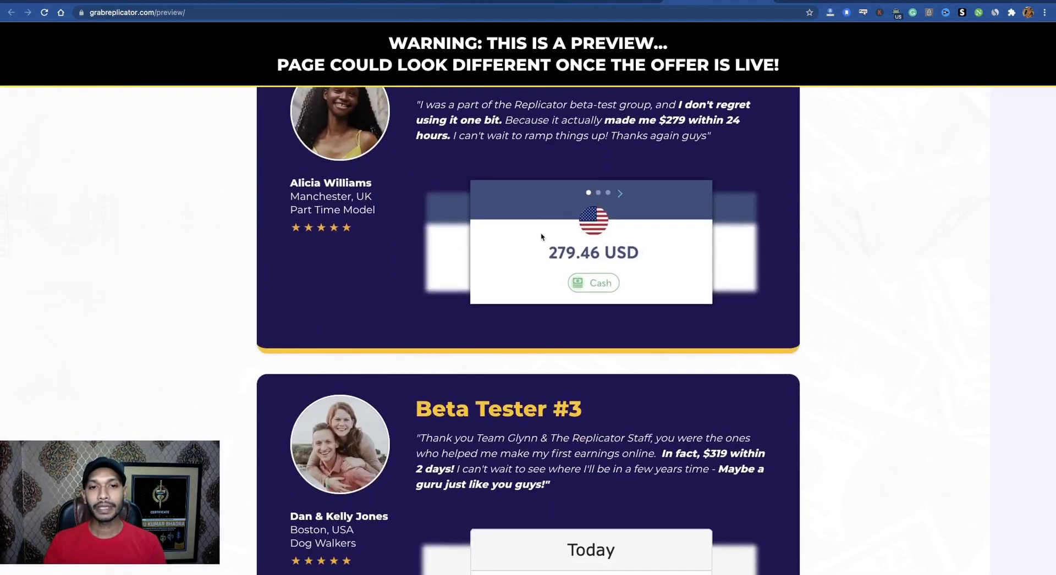
{"action": "scroll", "coordinate": [541, 236], "scroll_direction": "down", "scroll_amount": 4}
{"action": "scroll", "coordinate": [541, 237], "scroll_direction": "up", "scroll_amount": 8}
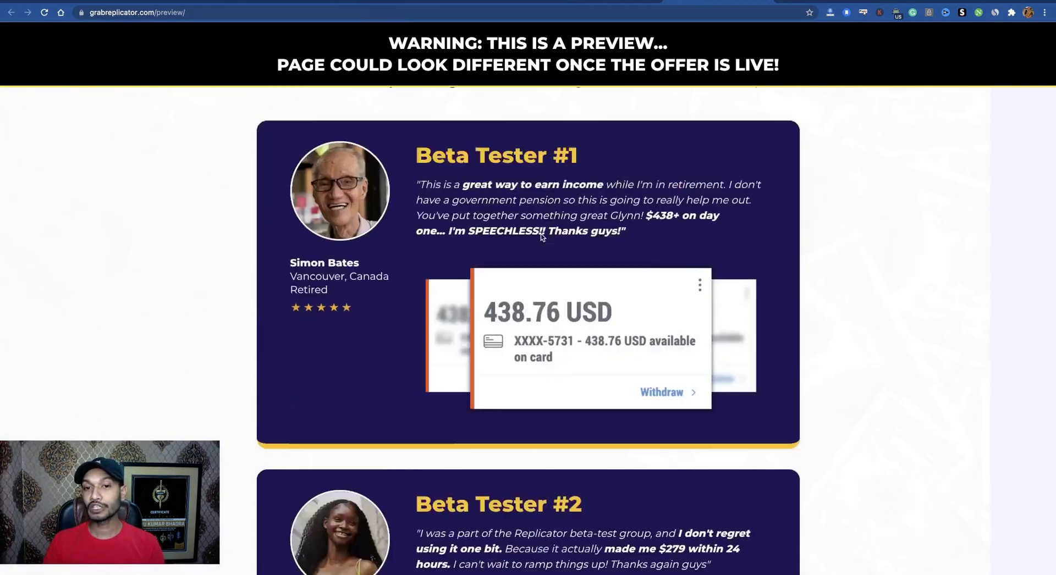
{"action": "scroll", "coordinate": [541, 237], "scroll_direction": "up", "scroll_amount": 5}
{"action": "scroll", "coordinate": [541, 236], "scroll_direction": "down", "scroll_amount": 5}
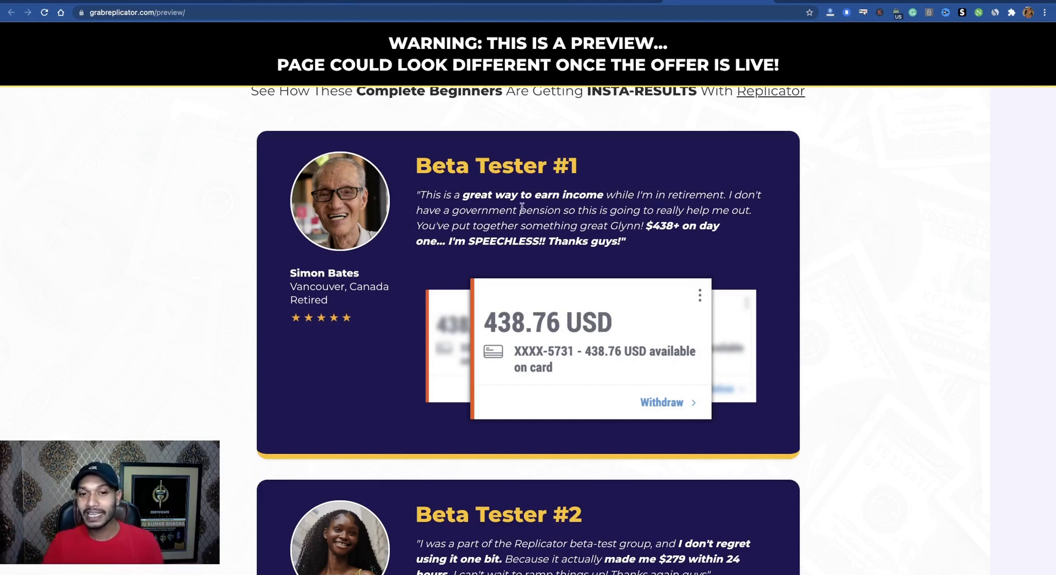
- Copy the Beta Tester #1 testimonial from the preview page into the SlideShare upload's description
{"action": "left_click_drag", "start_coordinate": [418, 194], "coordinate": [632, 242]}
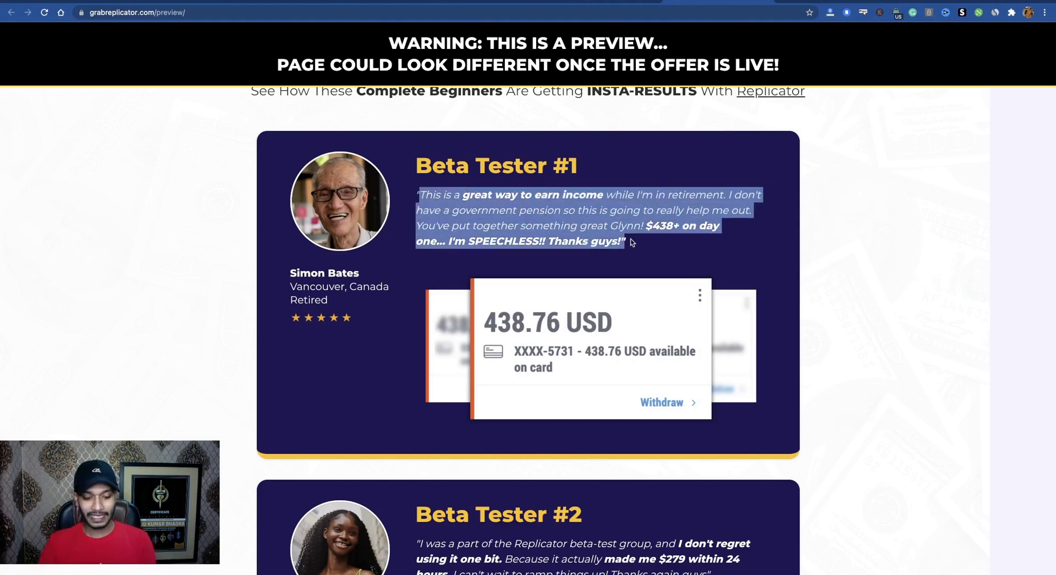
{"action": "left_click", "coordinate": [597, 240]}
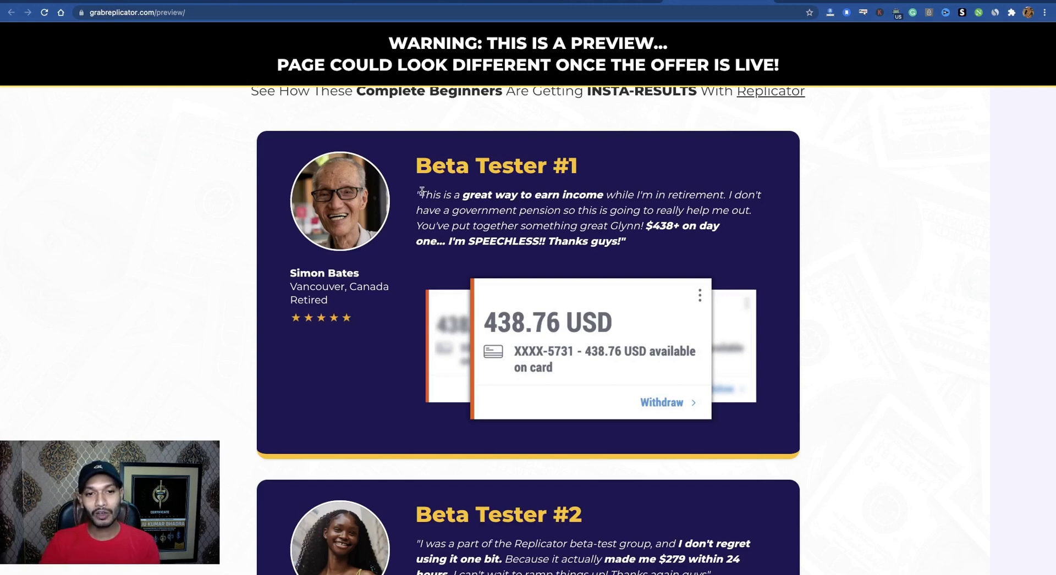
{"action": "left_click_drag", "start_coordinate": [421, 191], "coordinate": [620, 239]}
{"action": "key", "text": "super+c"}
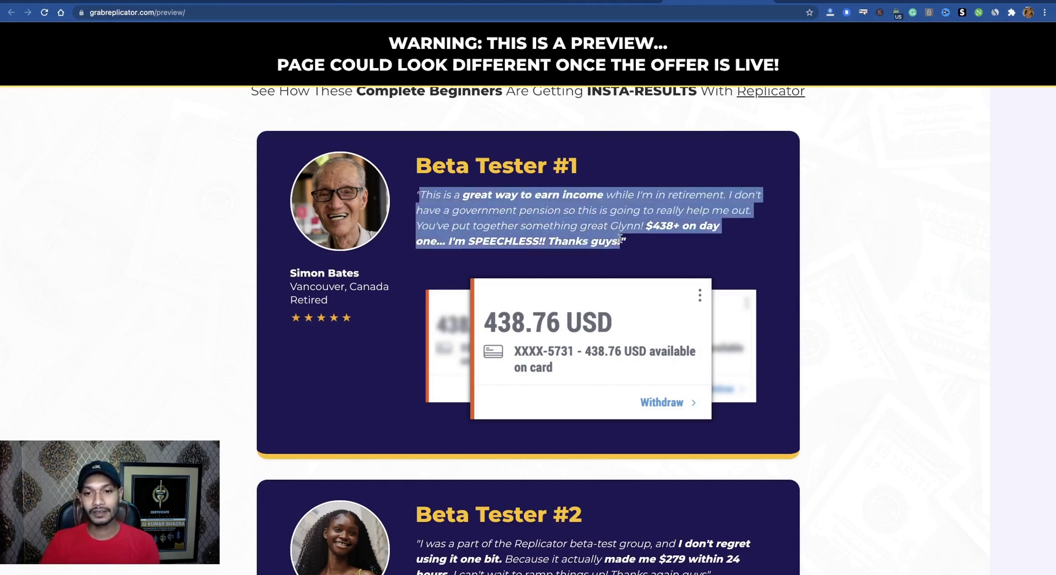
{"action": "left_click", "coordinate": [835, 2]}
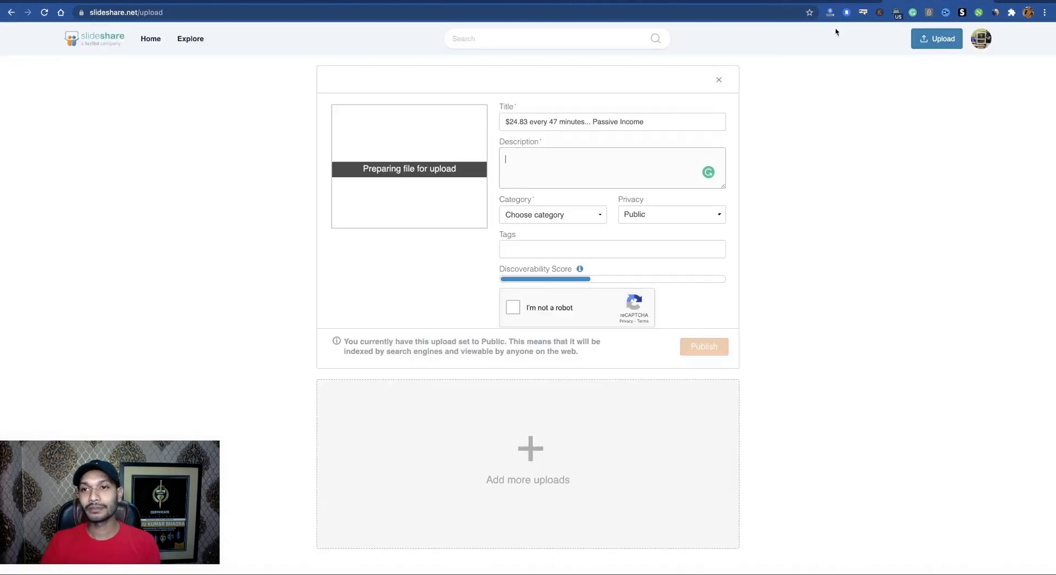
{"action": "key", "text": "super+v"}
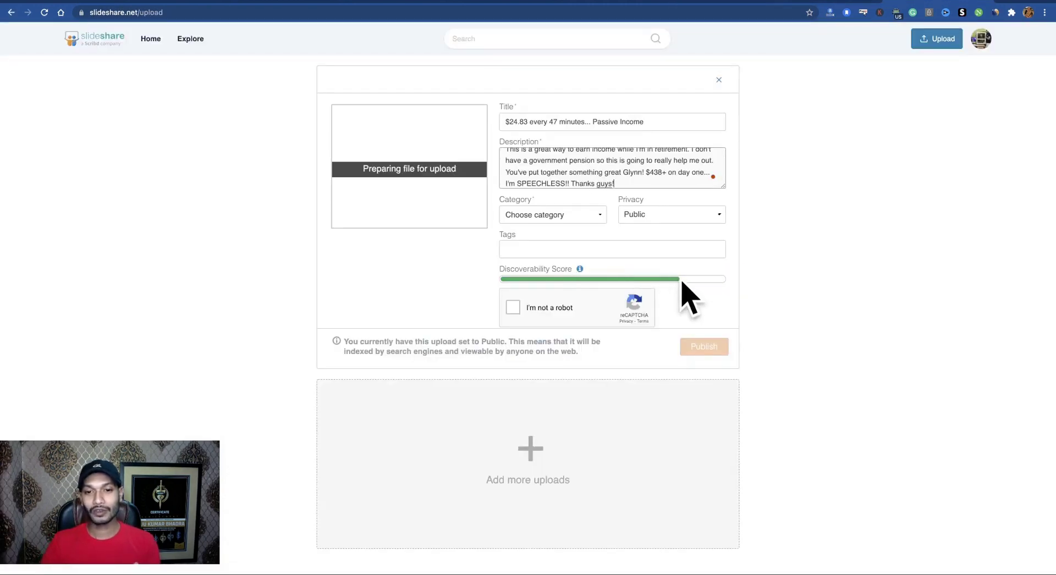
- Set the upload's category to Marketing
{"action": "left_click", "coordinate": [597, 218]}
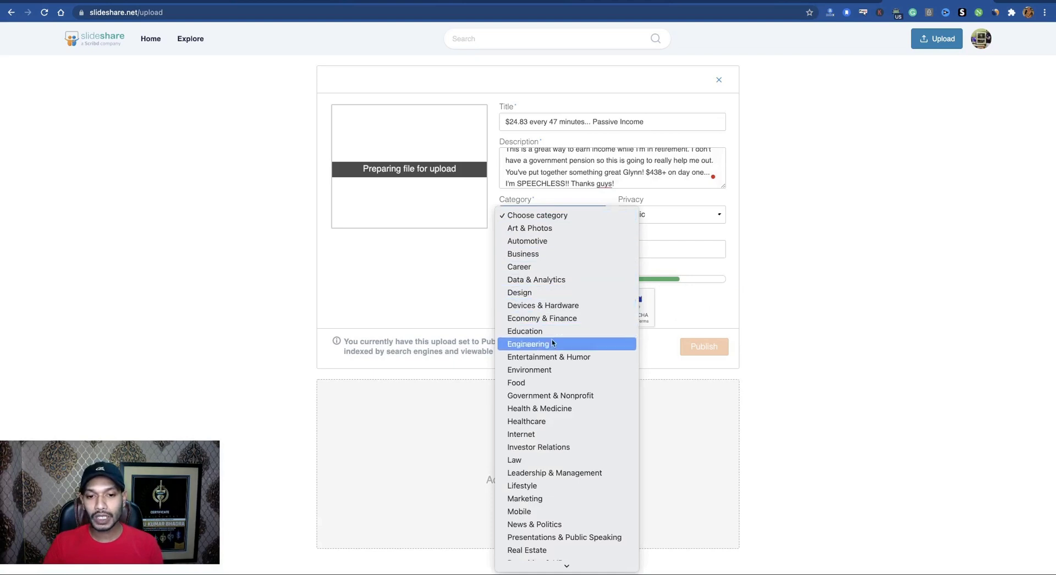
{"action": "scroll", "coordinate": [550, 363], "scroll_direction": "down", "scroll_amount": 3}
{"action": "left_click", "coordinate": [544, 344]}
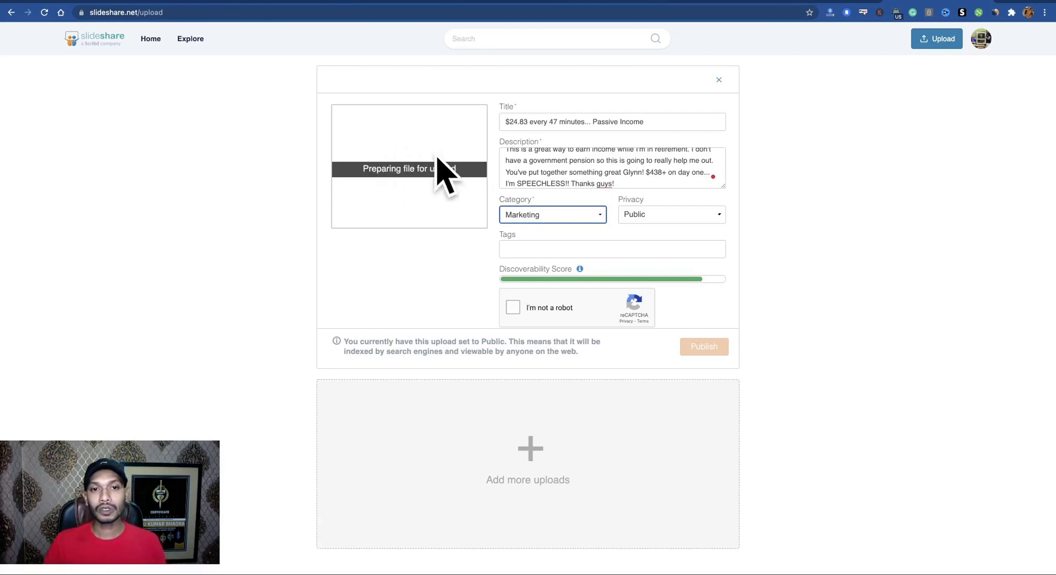
{"action": "scroll", "coordinate": [655, 320], "scroll_direction": "down", "scroll_amount": 1}
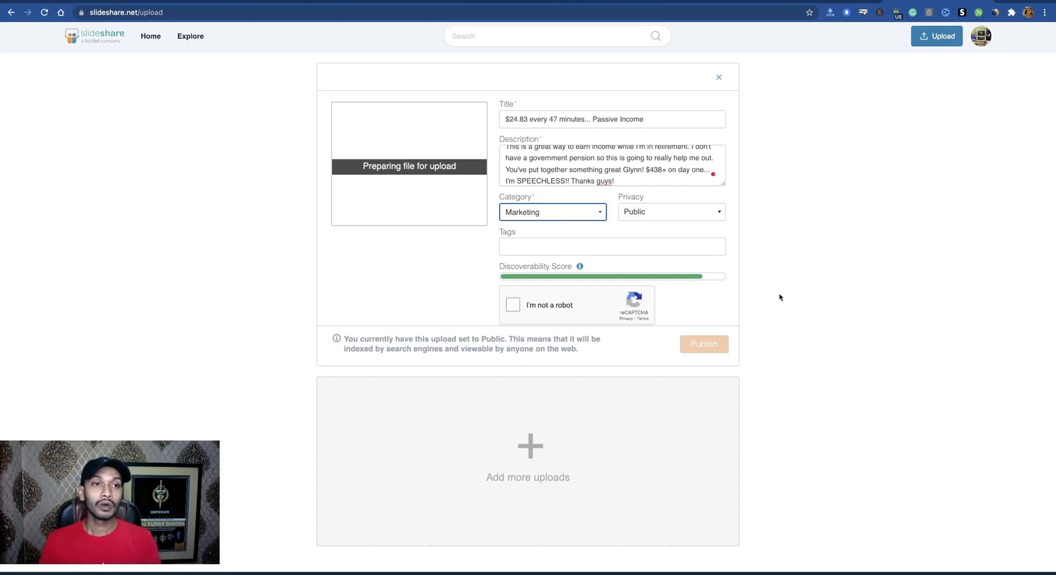
- Switch to the WarriorPlus affiliate dashboard and on to MunchEye to examine the Just Launched, Big Launches and All Launches lists
{"action": "key", "text": "ctrl+Tab"}
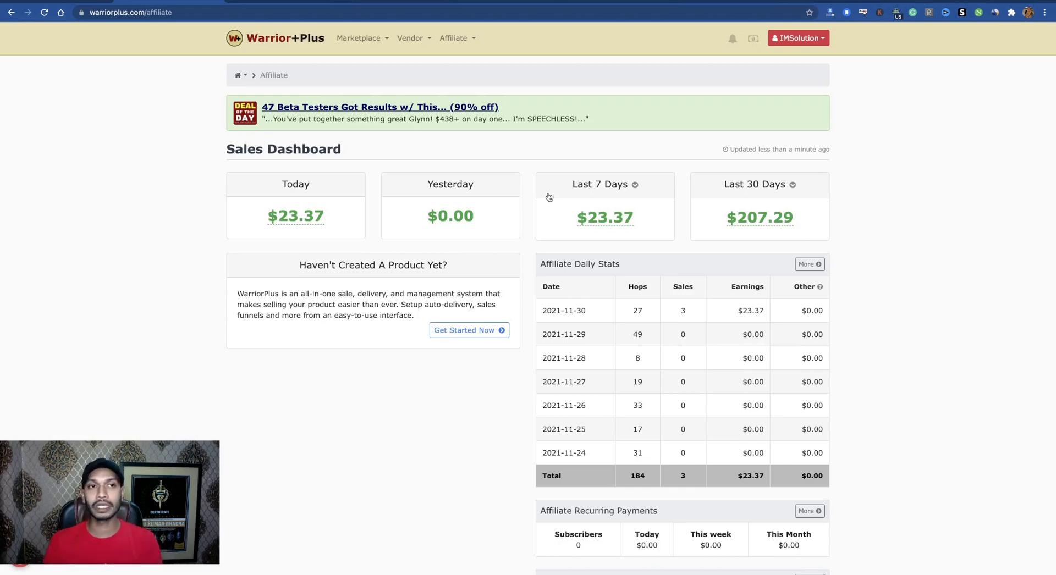
{"action": "left_click", "coordinate": [278, 3]}
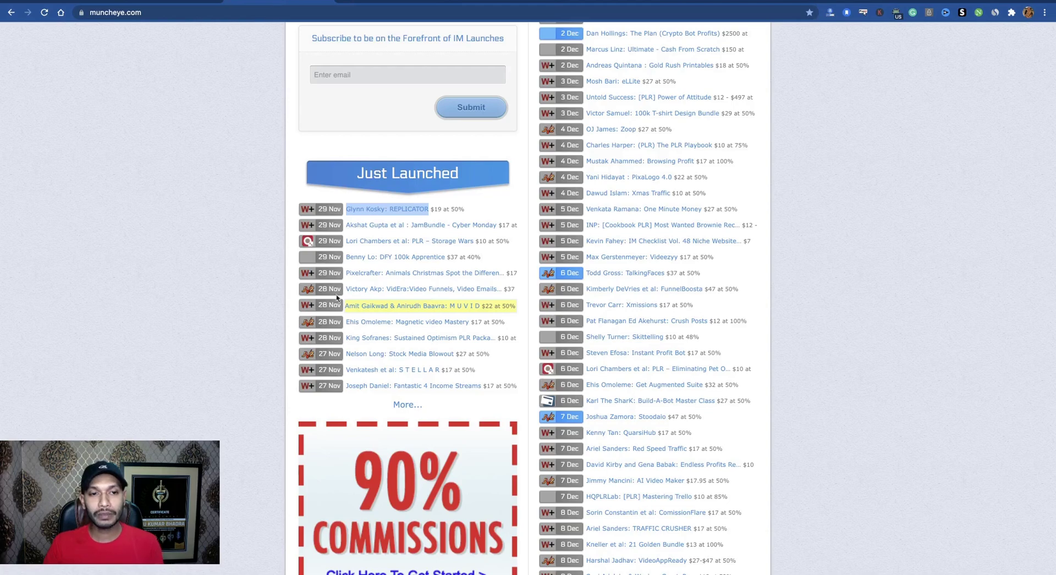
{"action": "scroll", "coordinate": [337, 297], "scroll_direction": "up", "scroll_amount": 10}
{"action": "scroll", "coordinate": [469, 260], "scroll_direction": "down", "scroll_amount": 10}
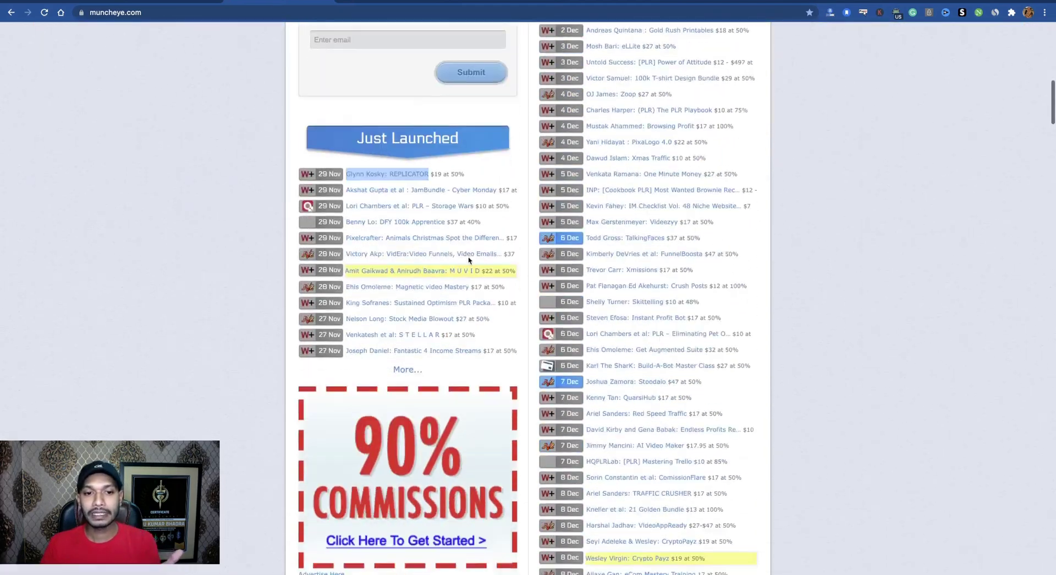
{"action": "scroll", "coordinate": [469, 260], "scroll_direction": "down", "scroll_amount": 1}
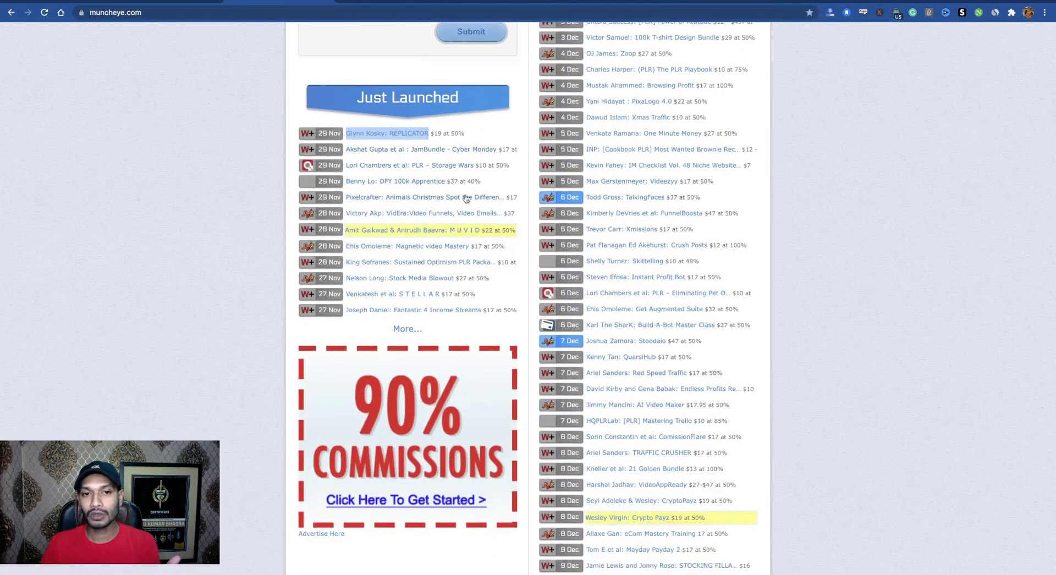
{"action": "scroll", "coordinate": [602, 220], "scroll_direction": "up", "scroll_amount": 12}
{"action": "scroll", "coordinate": [602, 220], "scroll_direction": "down", "scroll_amount": 3}
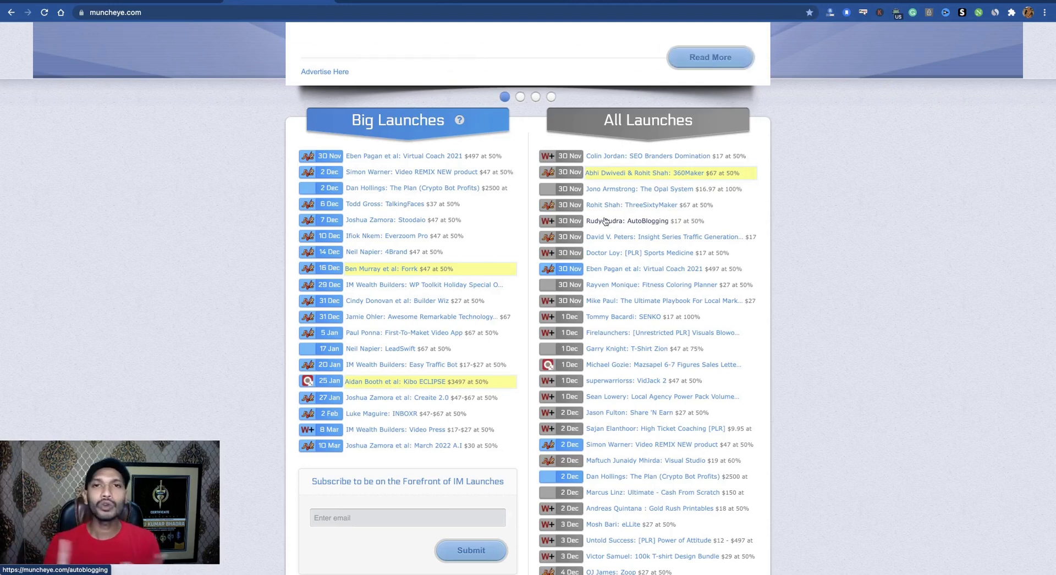
{"action": "scroll", "coordinate": [610, 181], "scroll_direction": "down", "scroll_amount": 3}
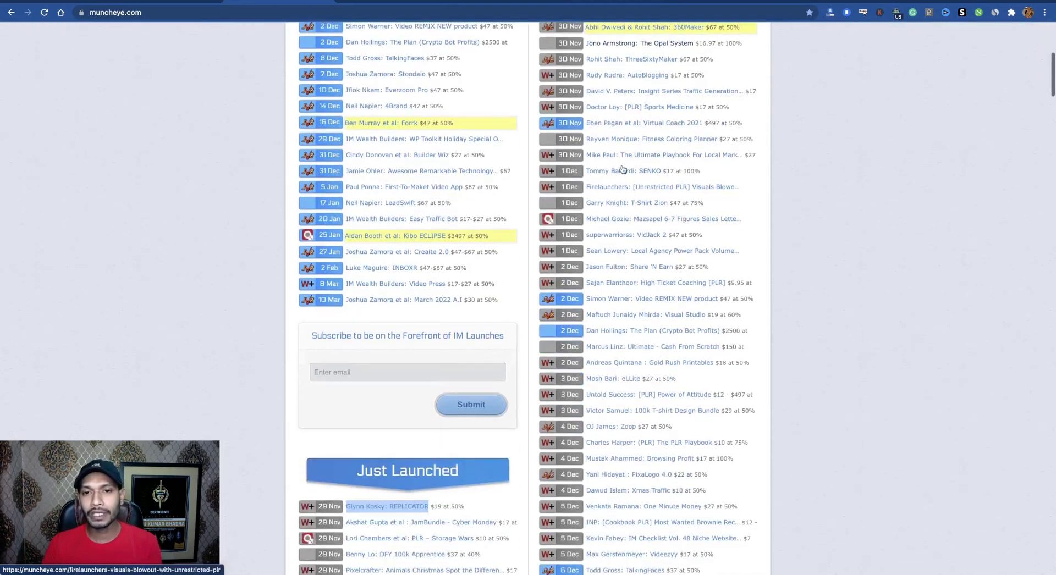
{"action": "scroll", "coordinate": [451, 292], "scroll_direction": "up", "scroll_amount": 4}
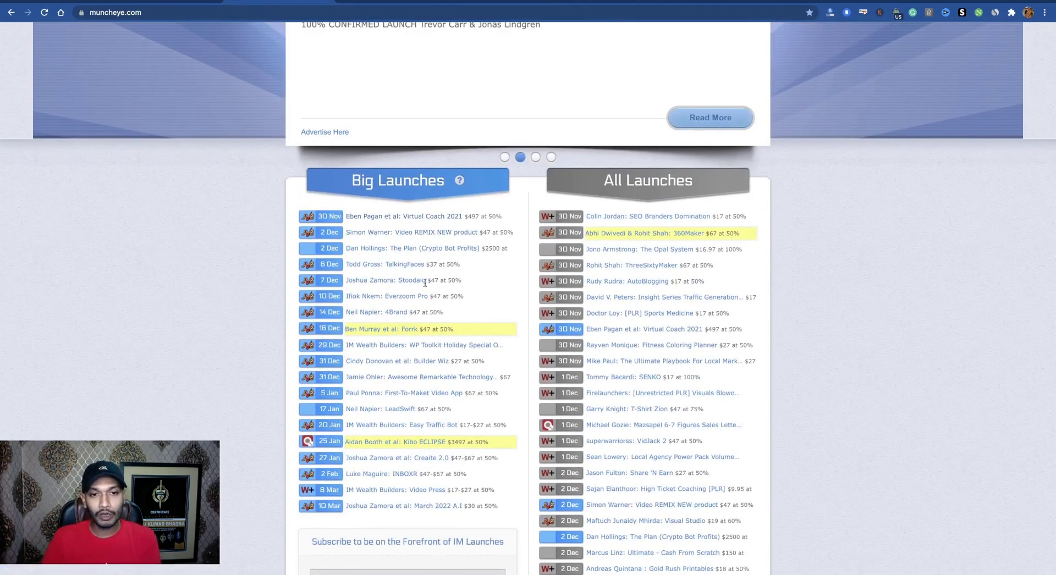
- Switch to the Replicator JV page and examine its affiliate link and launch details sections
{"action": "left_click", "coordinate": [435, 161]}
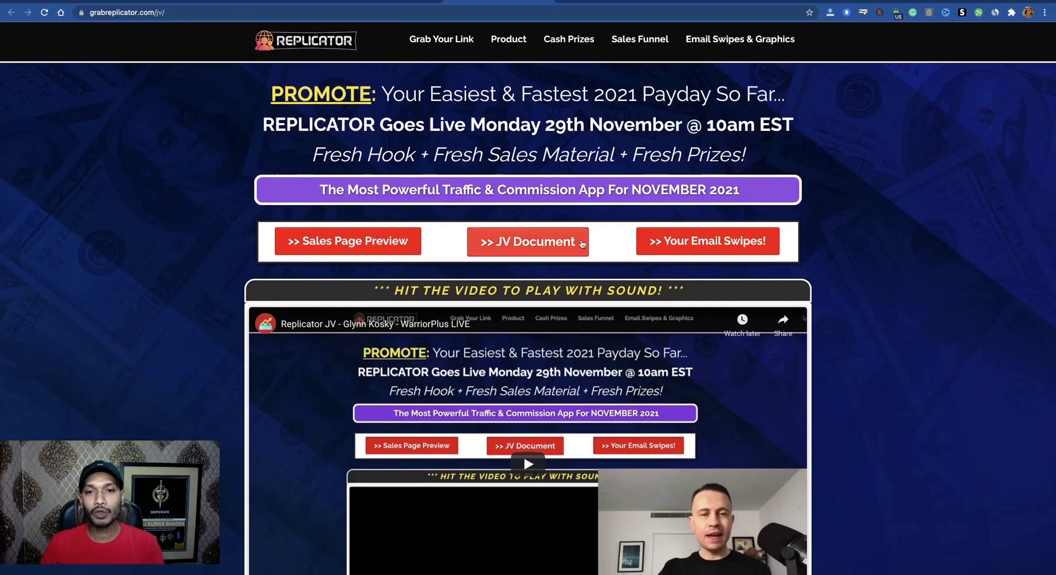
{"action": "scroll", "coordinate": [547, 302], "scroll_direction": "down", "scroll_amount": 8}
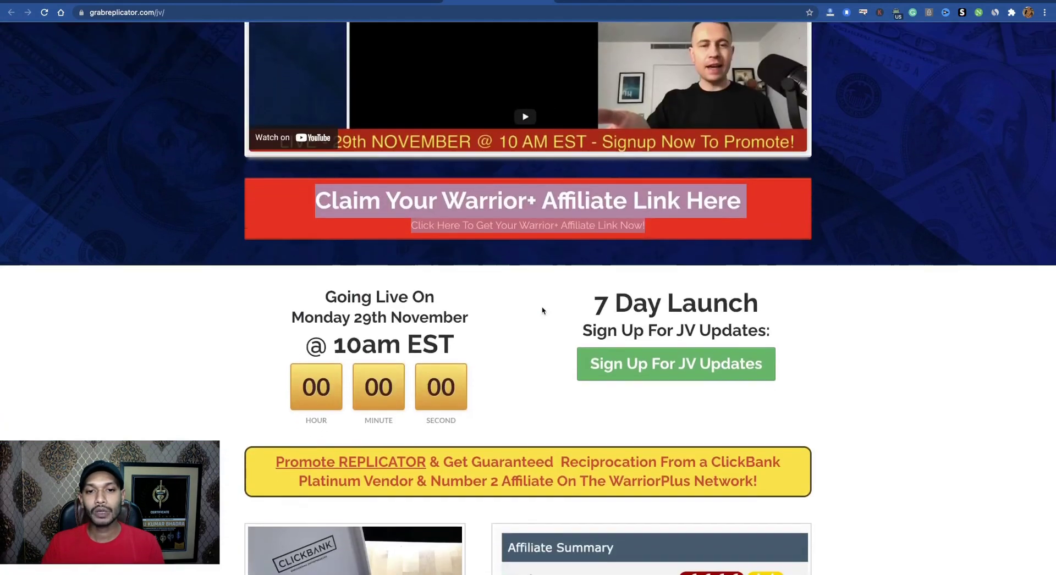
{"action": "scroll", "coordinate": [542, 310], "scroll_direction": "down", "scroll_amount": 4}
{"action": "scroll", "coordinate": [440, 336], "scroll_direction": "up", "scroll_amount": 3}
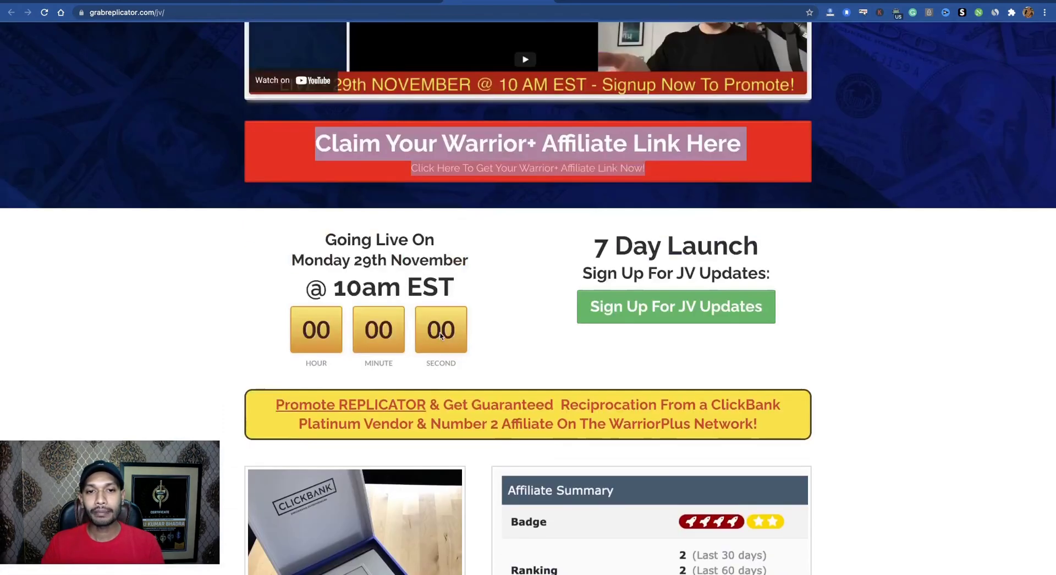
- Follow the Replicator affiliate link to its WarriorPlus offer page, and switch to the sales preview page to examine its content
{"action": "scroll", "coordinate": [440, 336], "scroll_direction": "up", "scroll_amount": 4}
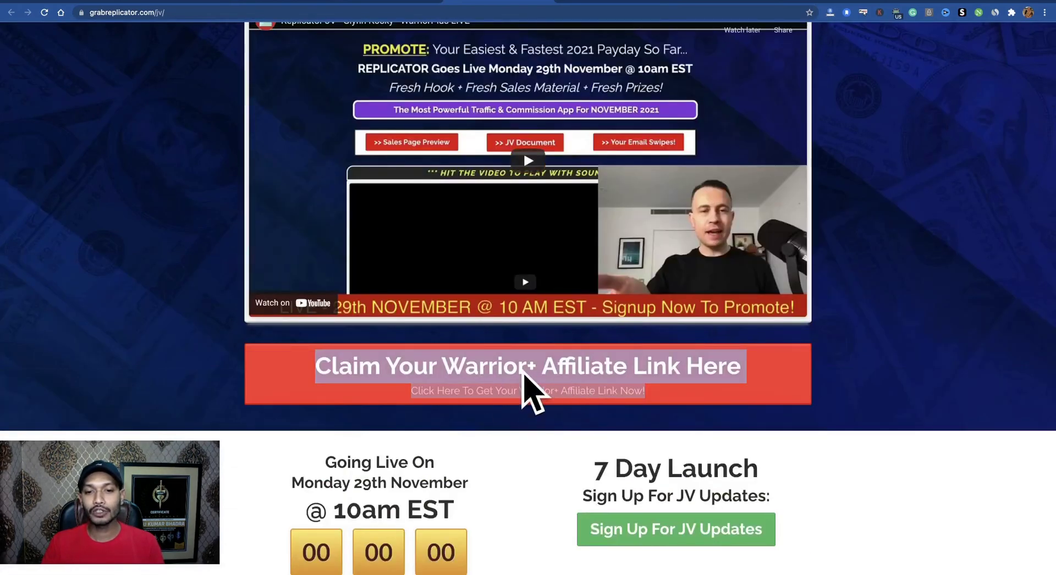
{"action": "left_click", "coordinate": [549, 388]}
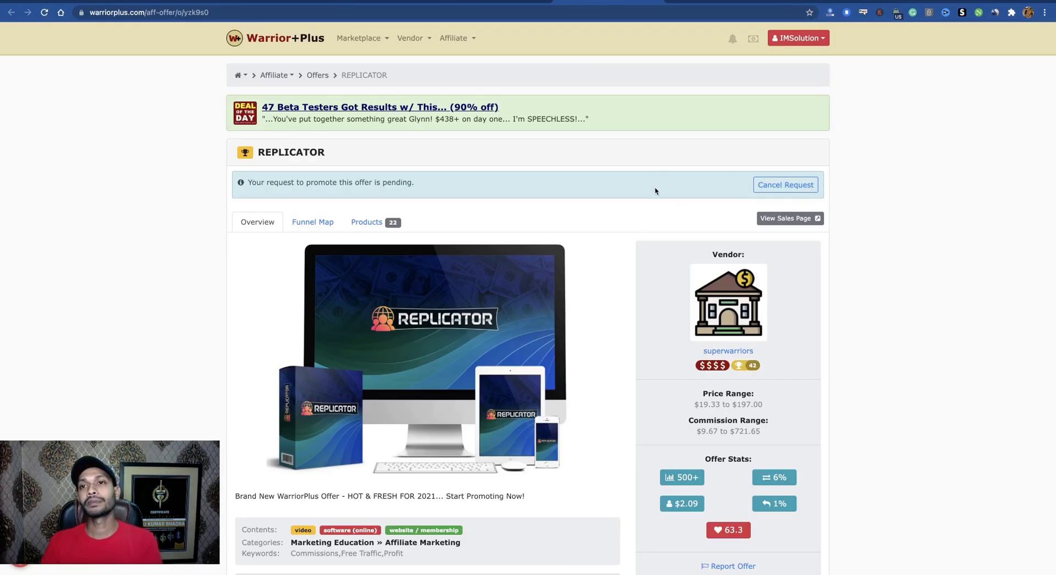
{"action": "left_click", "coordinate": [707, 1]}
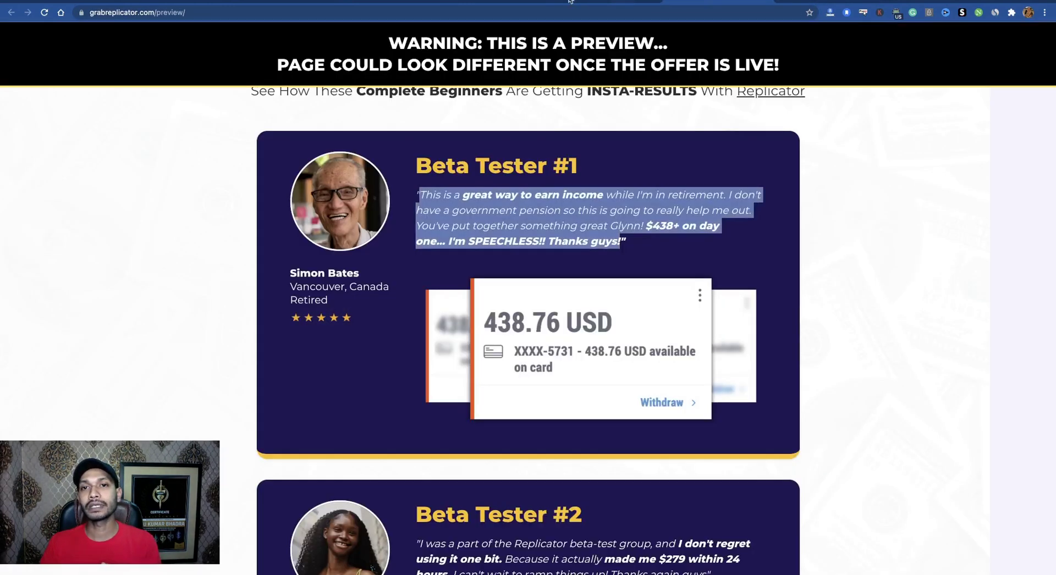
{"action": "scroll", "coordinate": [576, 282], "scroll_direction": "up", "scroll_amount": 20}
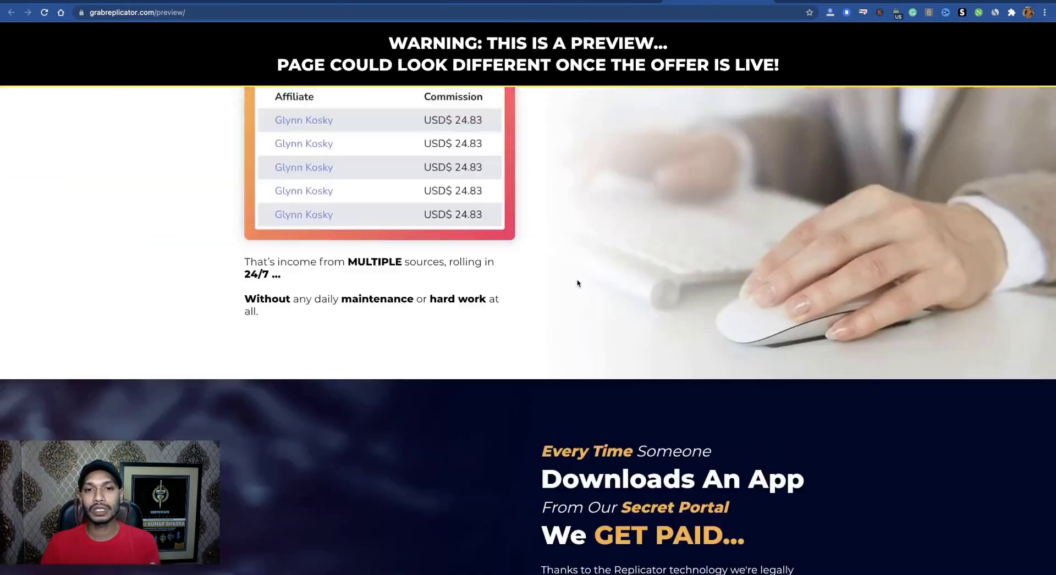
{"action": "scroll", "coordinate": [577, 282], "scroll_direction": "down", "scroll_amount": 20}
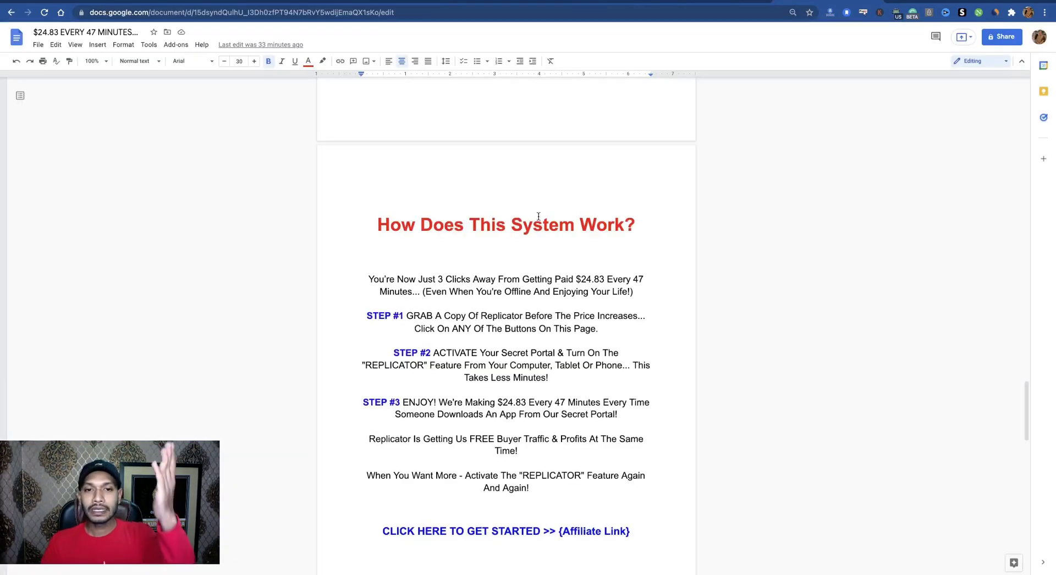
- Examine the promotional Replicator article in Google Docs, from the opening product image to the closing affiliate link placeholder
{"action": "scroll", "coordinate": [541, 209], "scroll_direction": "up", "scroll_amount": 20}
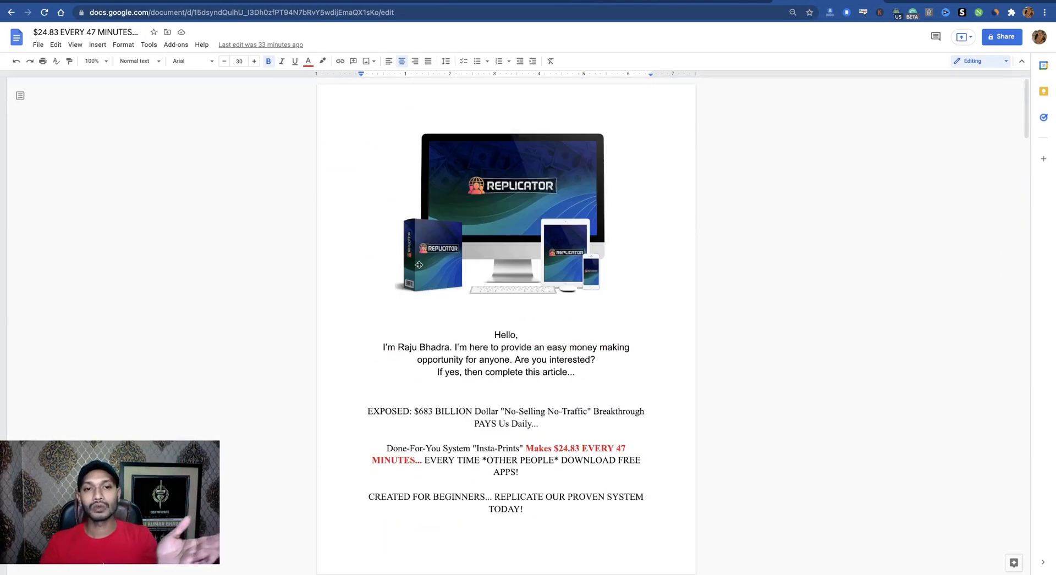
{"action": "scroll", "coordinate": [494, 350], "scroll_direction": "down", "scroll_amount": 10}
{"action": "scroll", "coordinate": [494, 350], "scroll_direction": "down", "scroll_amount": 20}
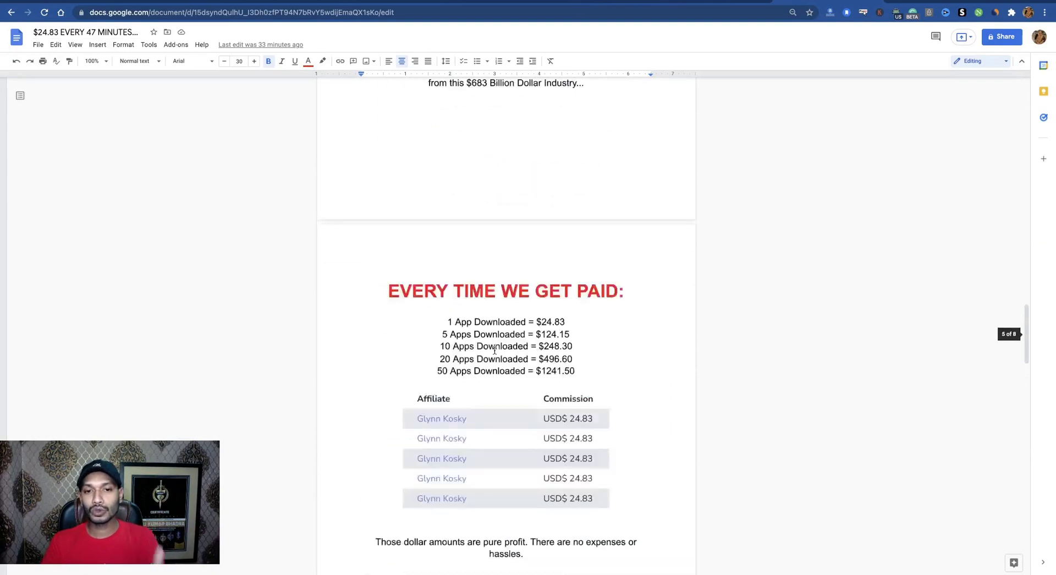
{"action": "scroll", "coordinate": [492, 349], "scroll_direction": "up", "scroll_amount": 1}
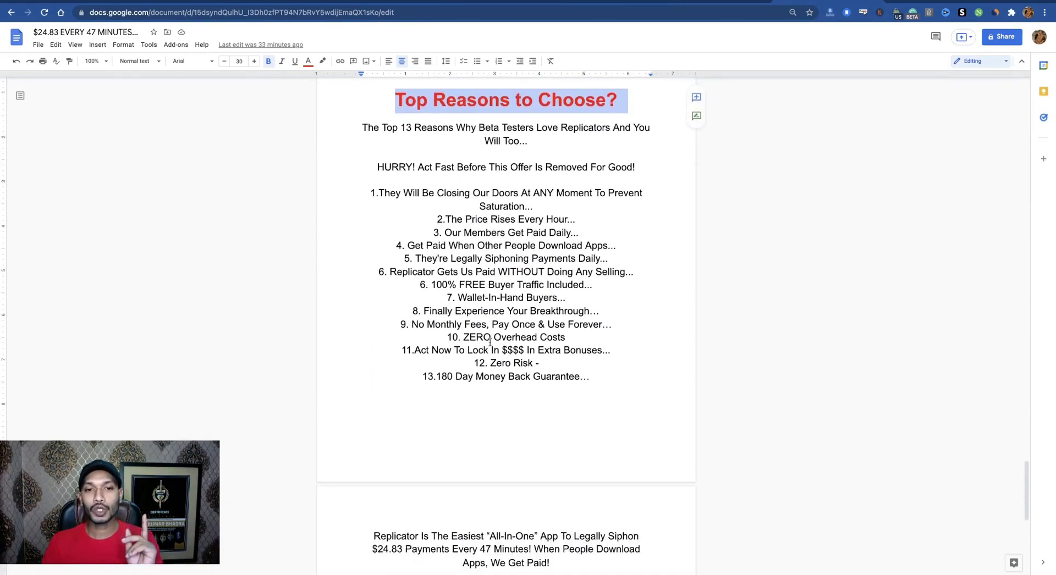
{"action": "scroll", "coordinate": [478, 275], "scroll_direction": "down", "scroll_amount": 7}
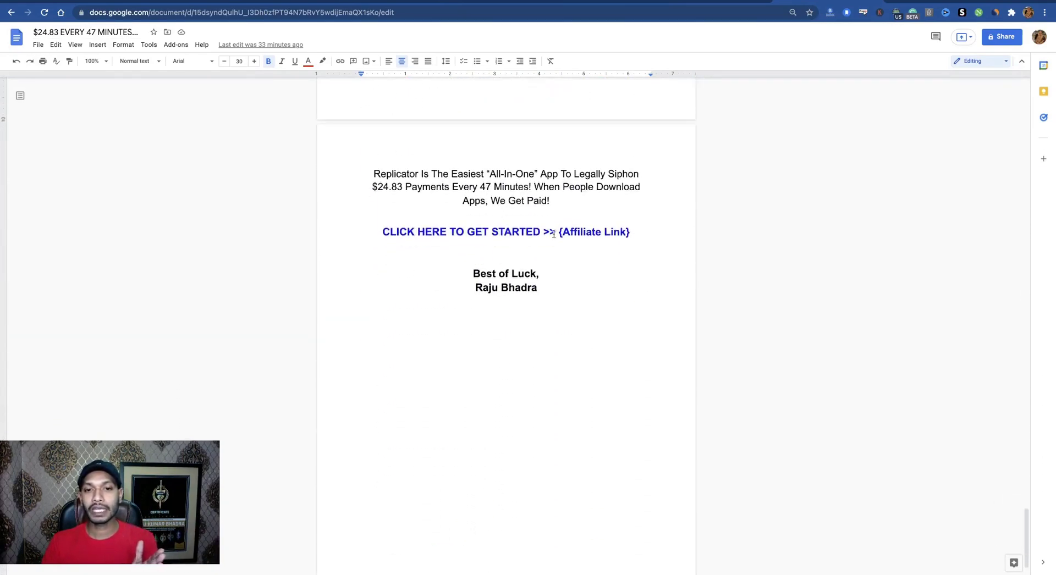
{"action": "scroll", "coordinate": [624, 273], "scroll_direction": "up", "scroll_amount": 1}
{"action": "scroll", "coordinate": [619, 285], "scroll_direction": "up", "scroll_amount": 5}
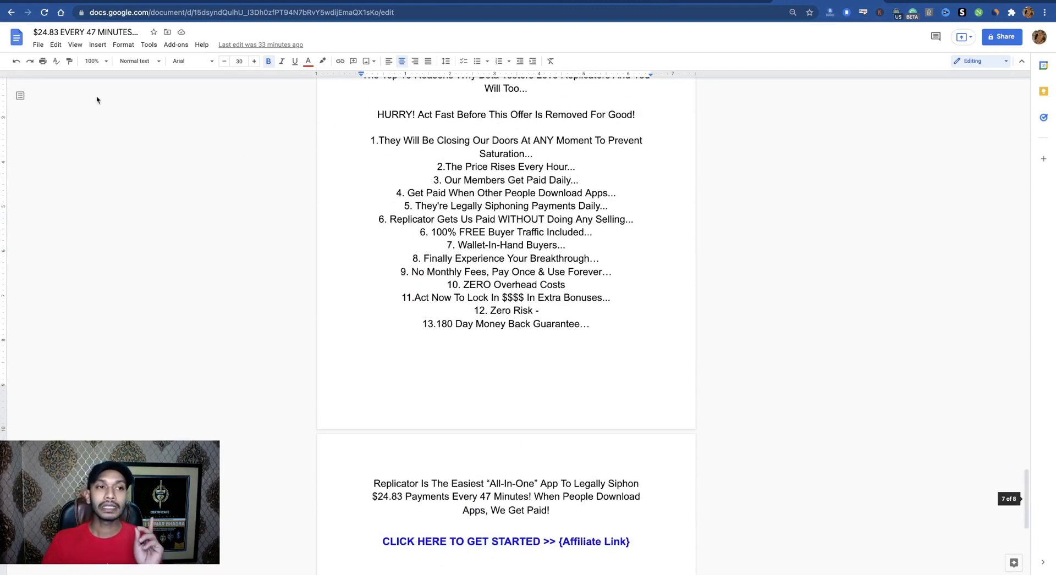
- Examine the article's download formats, including PDF Document (.pdf), without downloading it
{"action": "left_click", "coordinate": [38, 45]}
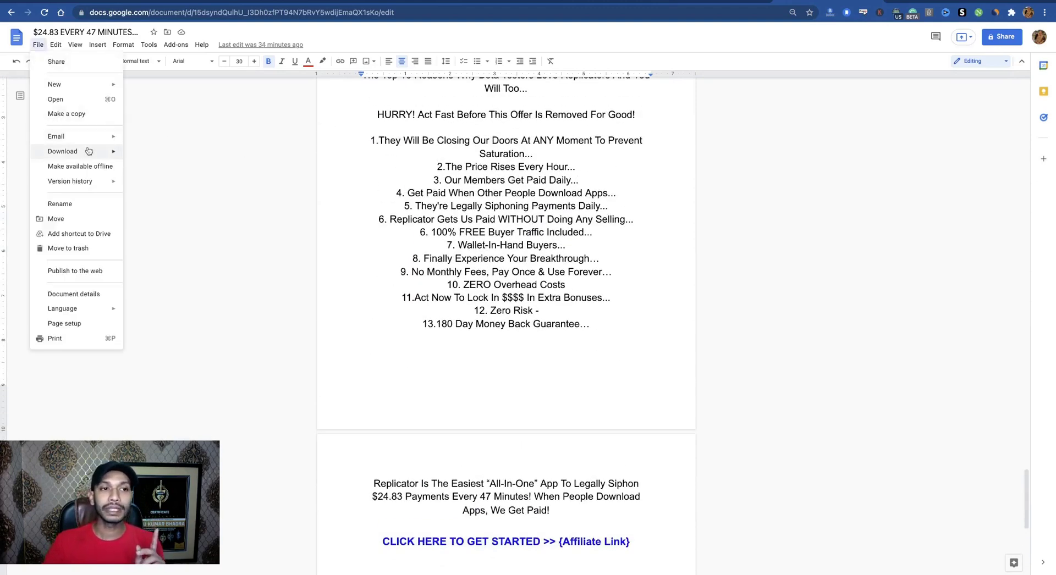
{"action": "mouse_move", "coordinate": [103, 159]}
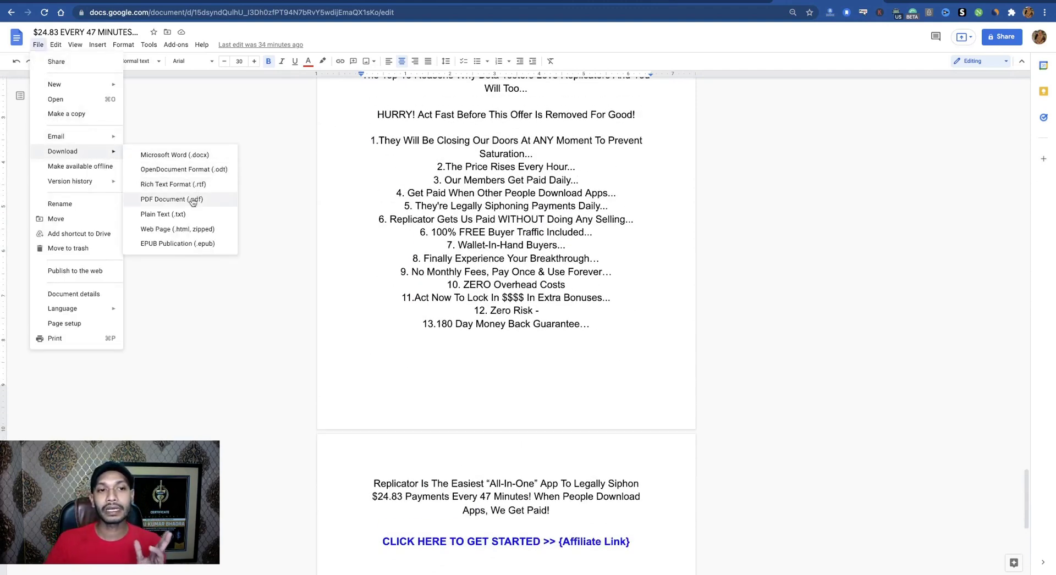
{"action": "left_click", "coordinate": [317, 191]}
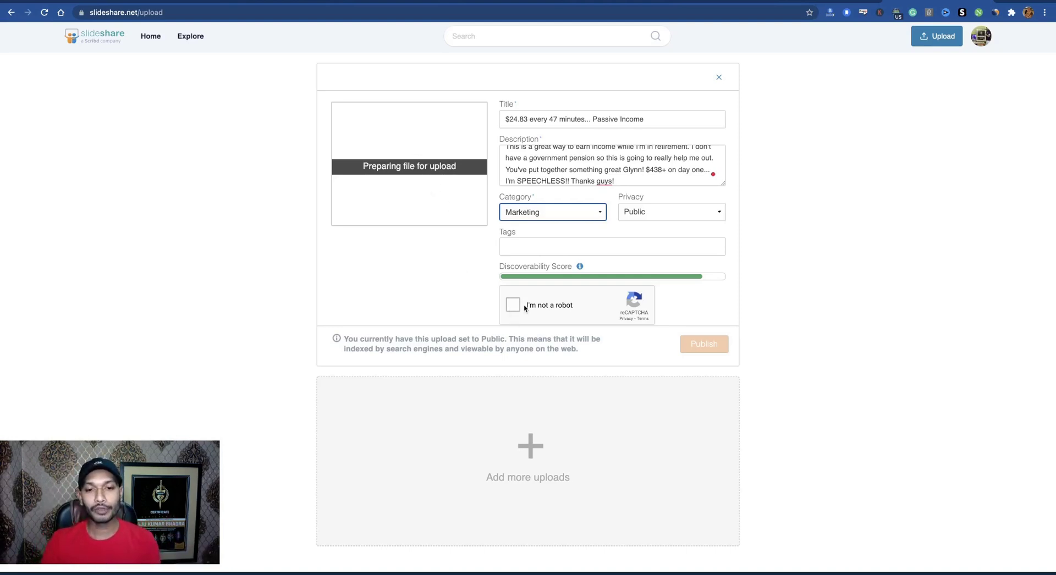
- Switch to MunchEye and examine the Big Launches, All Launches and Just Launched lists for offers to promote
{"action": "scroll", "coordinate": [520, 307], "scroll_direction": "up", "scroll_amount": 1}
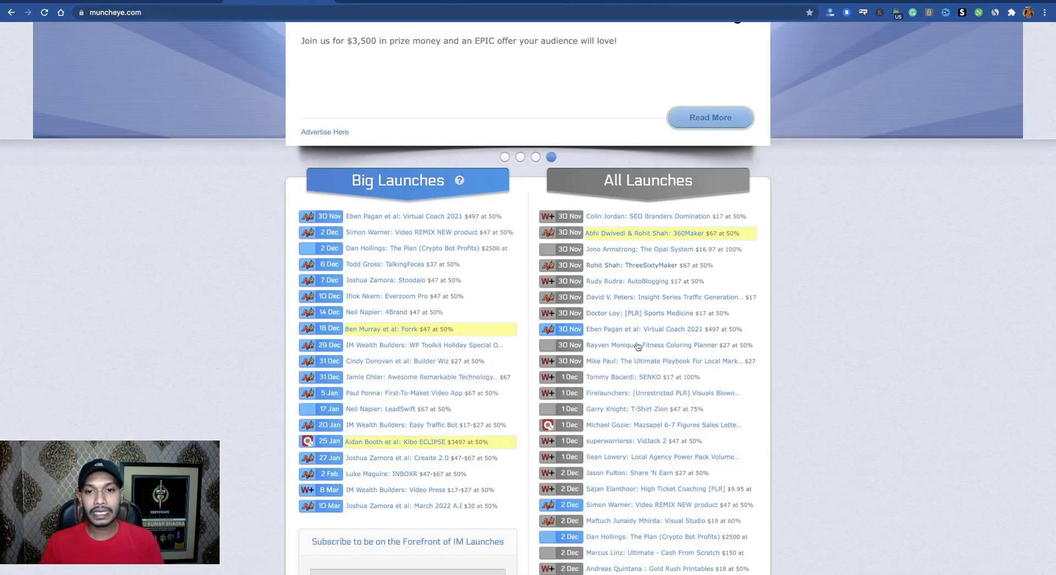
{"action": "scroll", "coordinate": [647, 358], "scroll_direction": "down", "scroll_amount": 1}
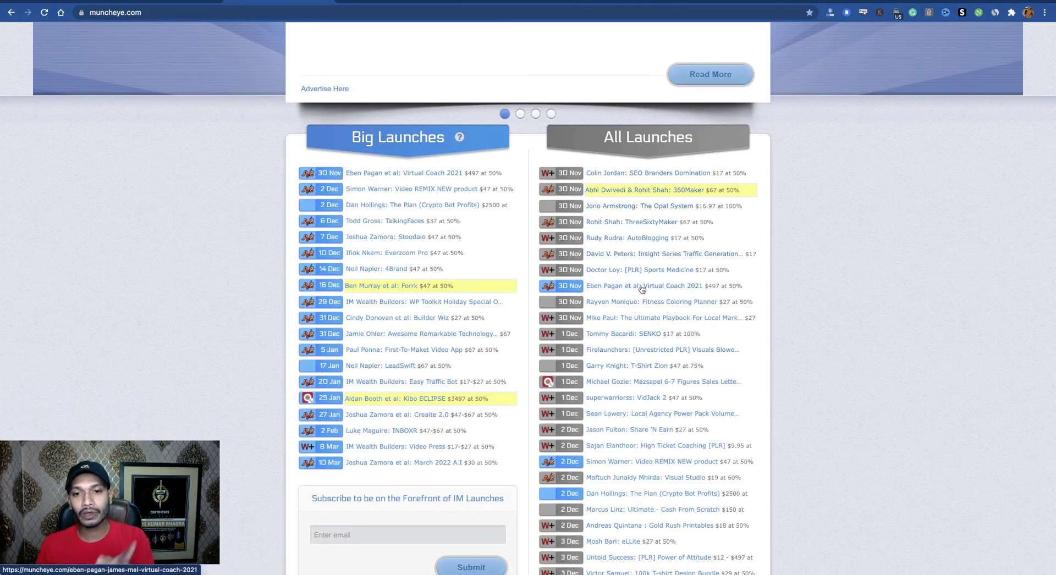
{"action": "scroll", "coordinate": [658, 311], "scroll_direction": "down", "scroll_amount": 3}
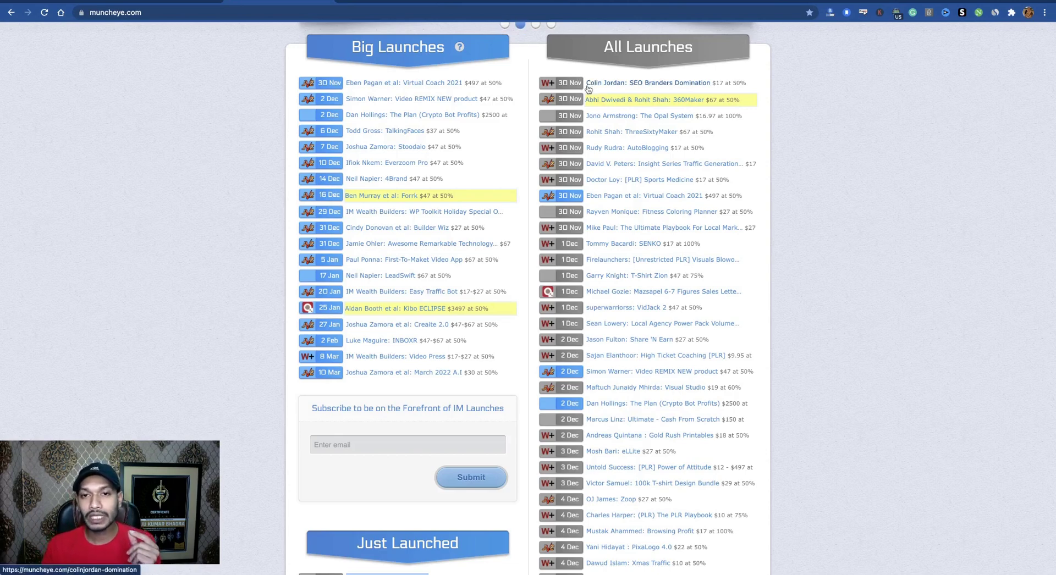
{"action": "scroll", "coordinate": [602, 154], "scroll_direction": "down", "scroll_amount": 5}
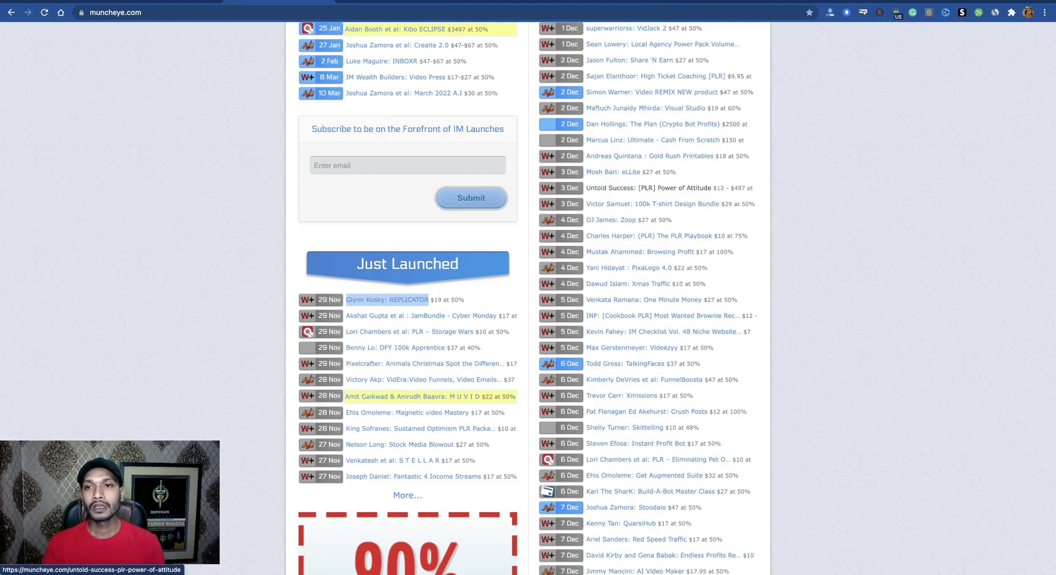
- Switch back to the SlideShare upload and add the tags "make money online" and "affiliate marketing"
{"action": "key", "text": "ctrl+Tab"}
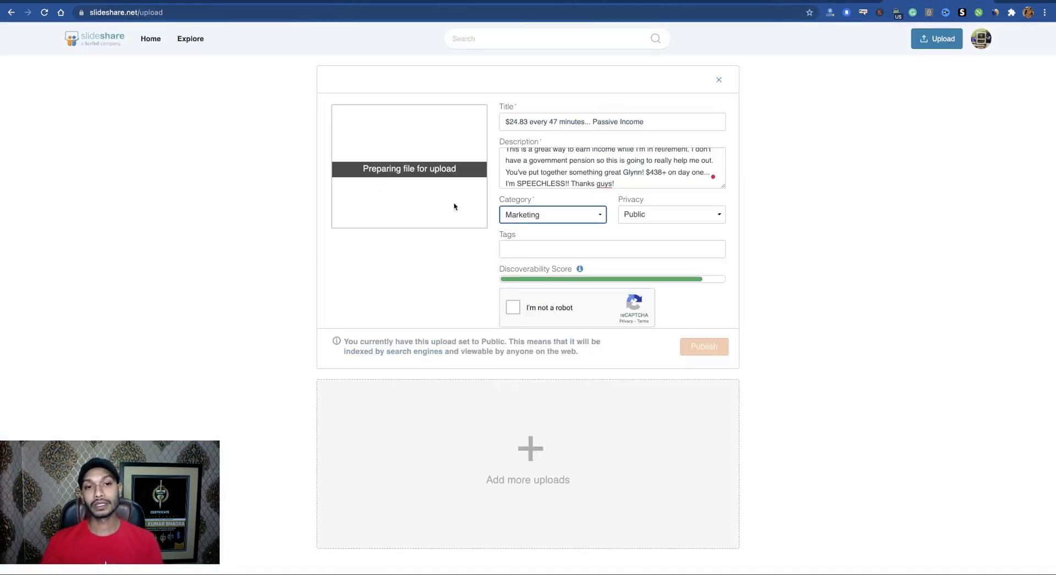
{"action": "left_click", "coordinate": [436, 269]}
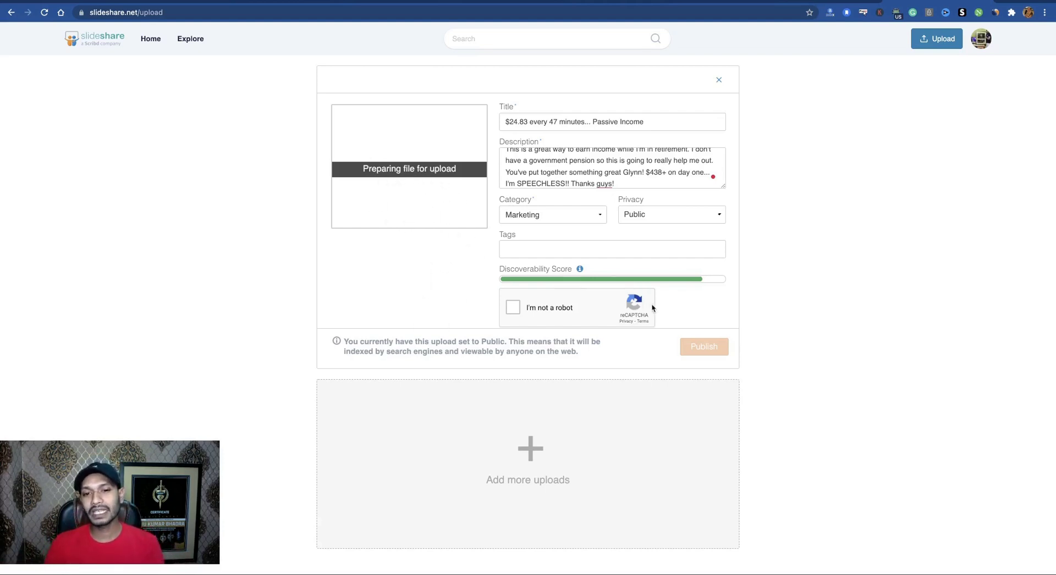
{"action": "left_click", "coordinate": [512, 248]}
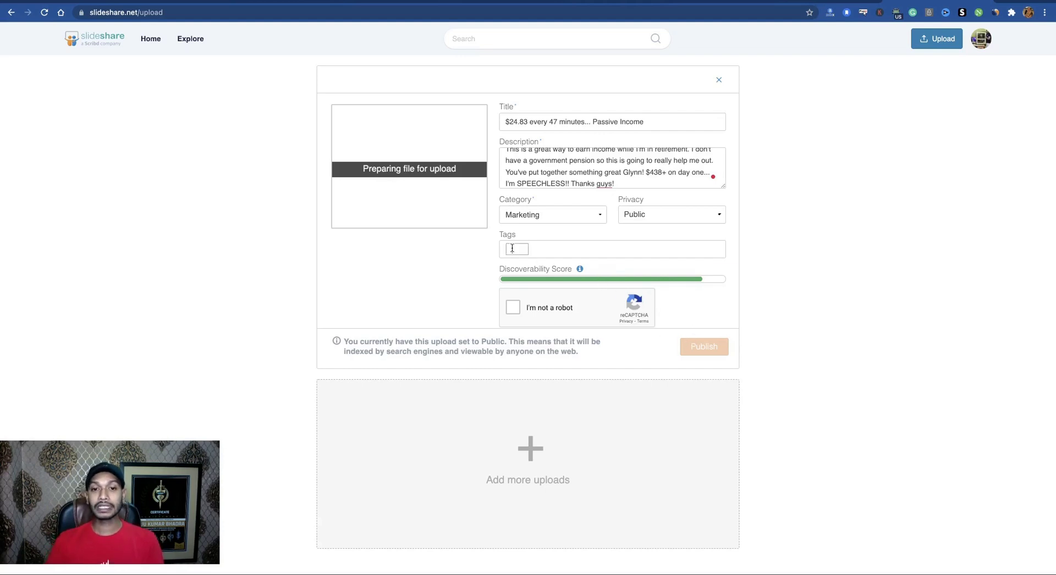
{"action": "type", "text": "make"}
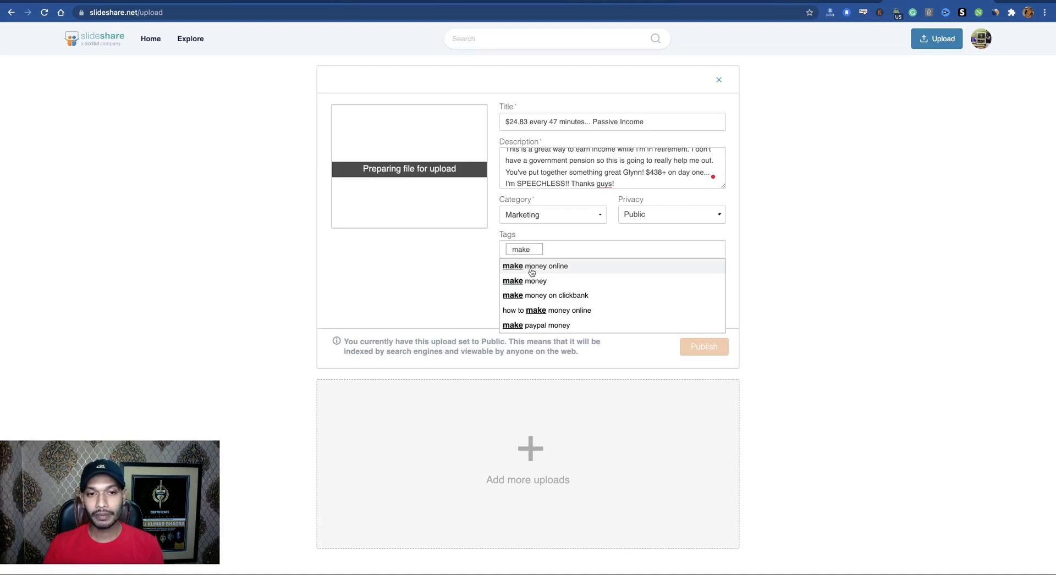
{"action": "left_click", "coordinate": [527, 267]}
{"action": "type", "text": "affi"}
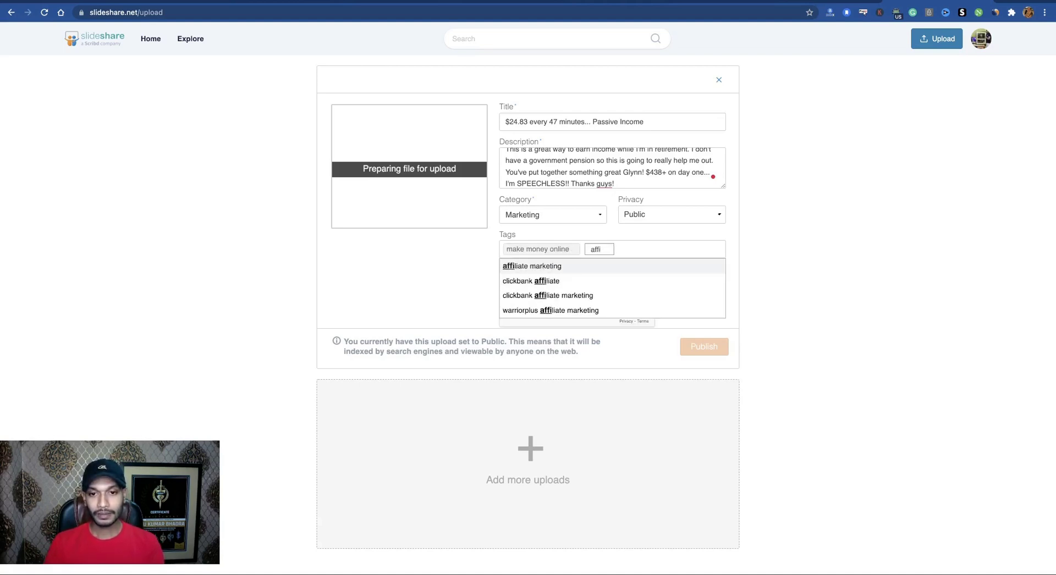
{"action": "left_click", "coordinate": [554, 269]}
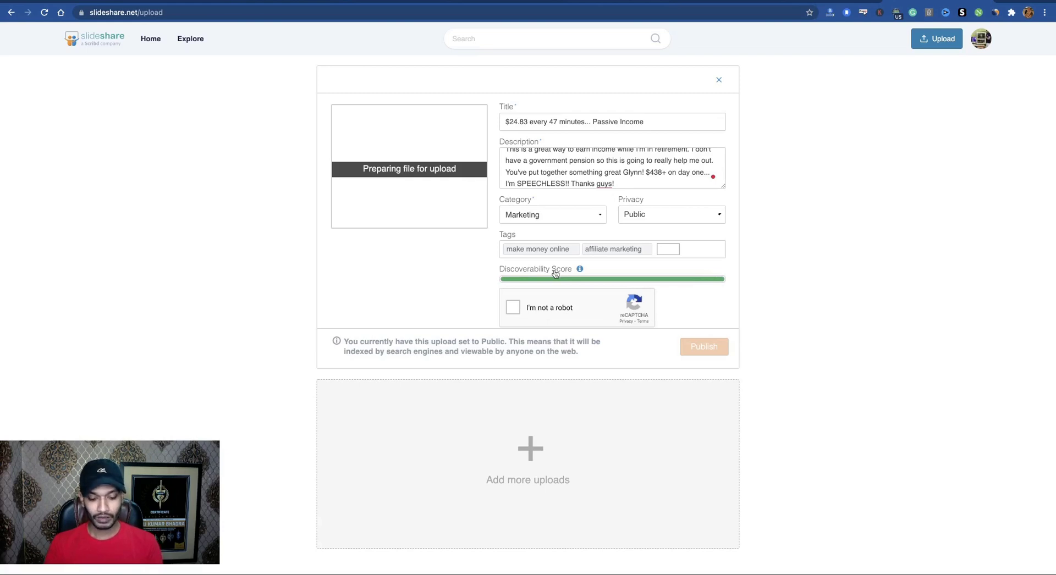
- Add the tags "passive income", "work from home" and "internet marketing" to the upload
{"action": "type", "text": "passi"}
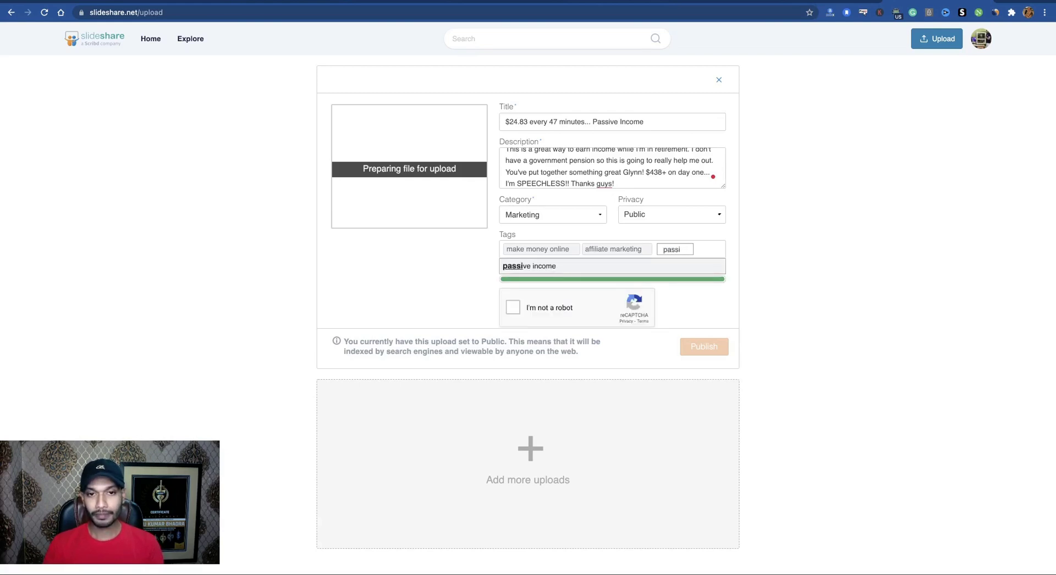
{"action": "left_click", "coordinate": [535, 266]}
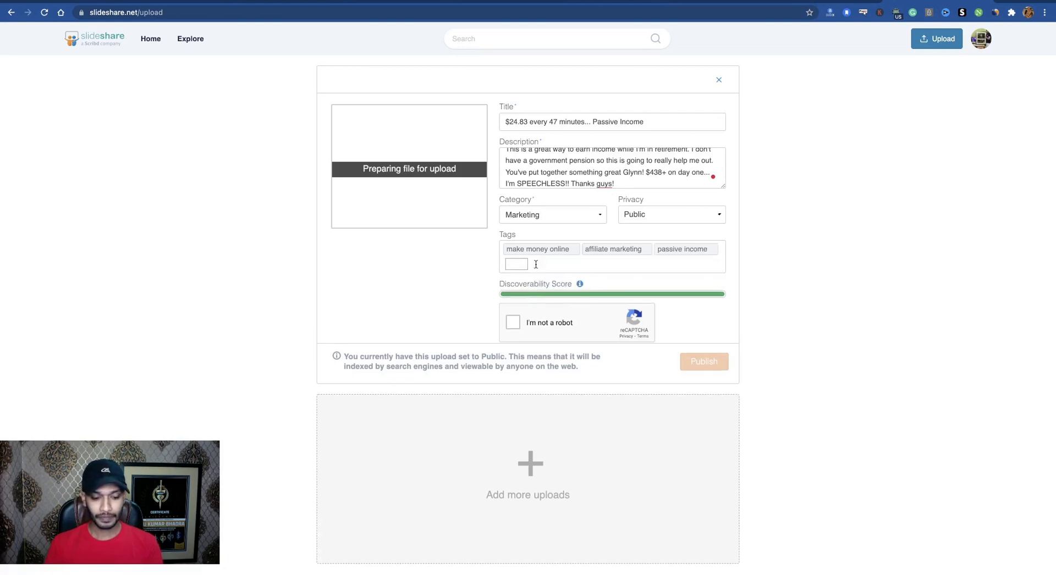
{"action": "type", "text": "work"}
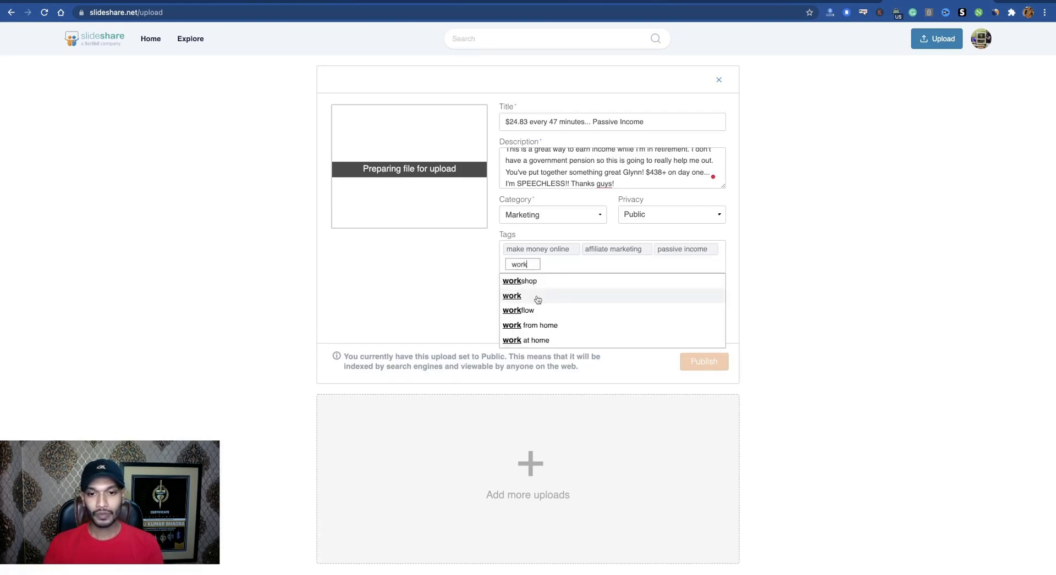
{"action": "left_click", "coordinate": [536, 325]}
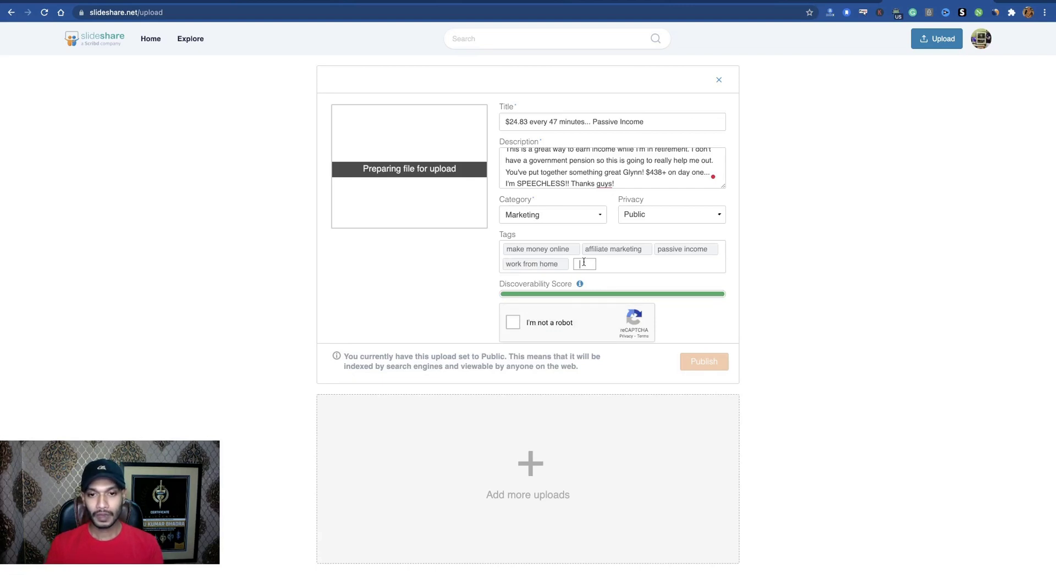
{"action": "type", "text": "inter"}
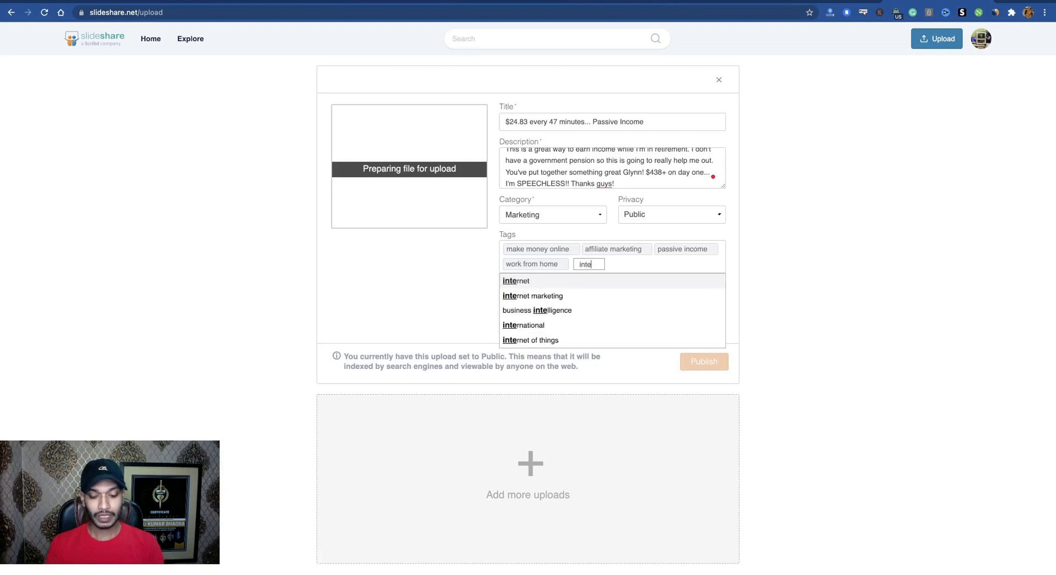
{"action": "left_click", "coordinate": [546, 295]}
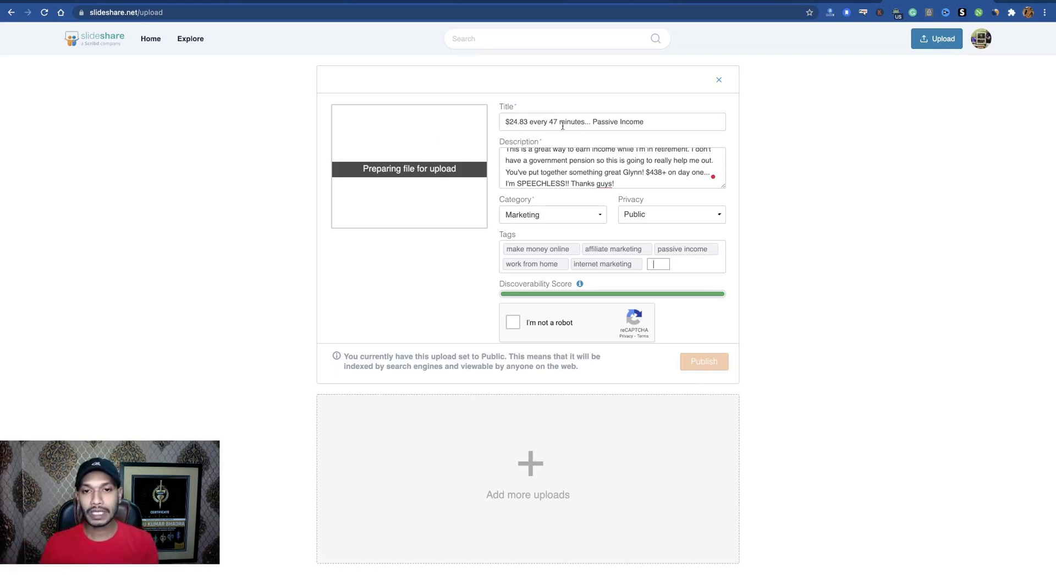
- Review the upload's description, the available categories and the privacy options, keeping Marketing and Public selected
{"action": "scroll", "coordinate": [575, 168], "scroll_direction": "up", "scroll_amount": 2}
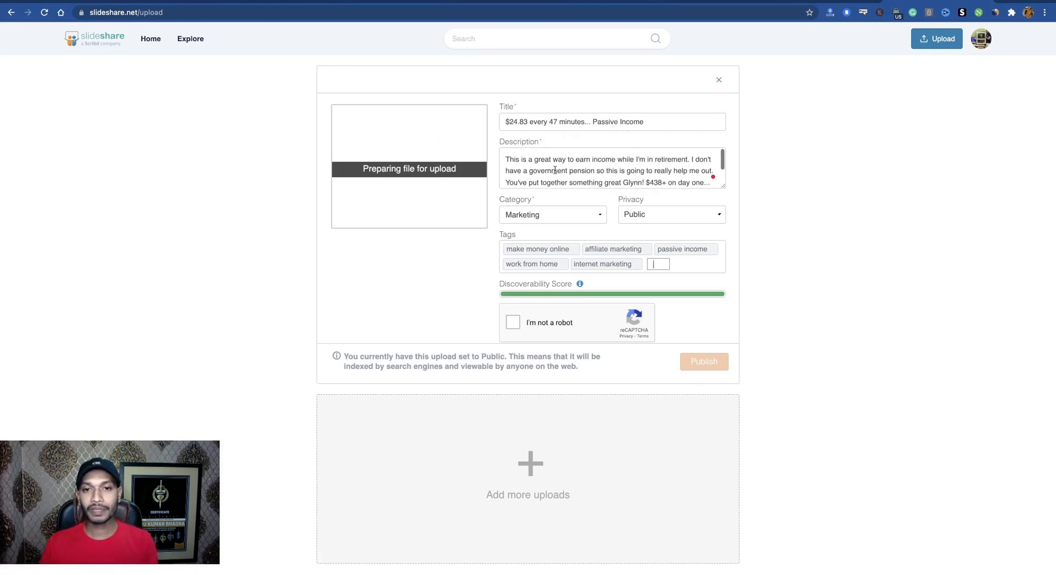
{"action": "scroll", "coordinate": [660, 174], "scroll_direction": "down", "scroll_amount": 2}
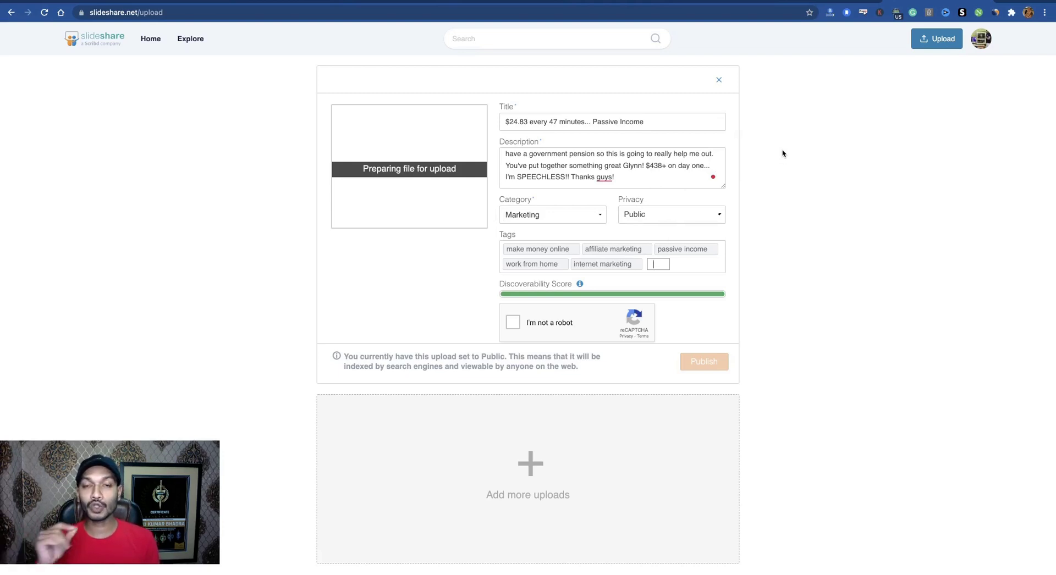
{"action": "left_click", "coordinate": [594, 218]}
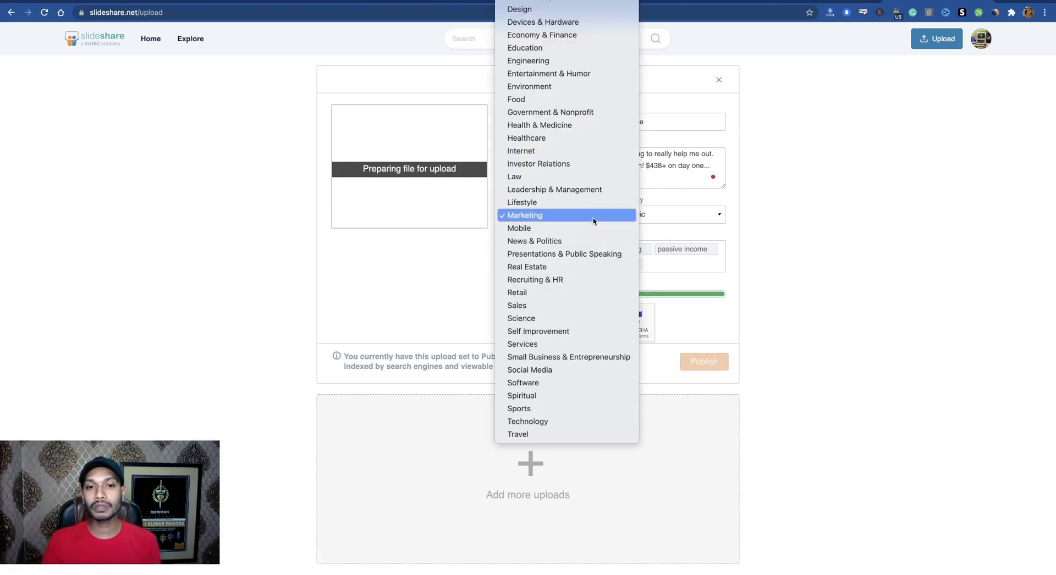
{"action": "scroll", "coordinate": [547, 165], "scroll_direction": "up", "scroll_amount": 3}
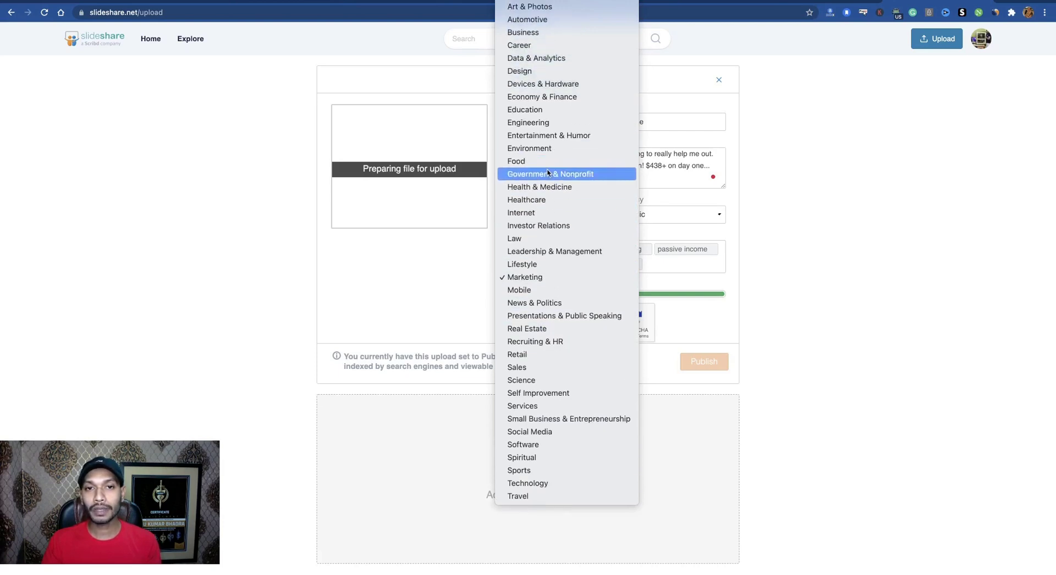
{"action": "left_click", "coordinate": [768, 196]}
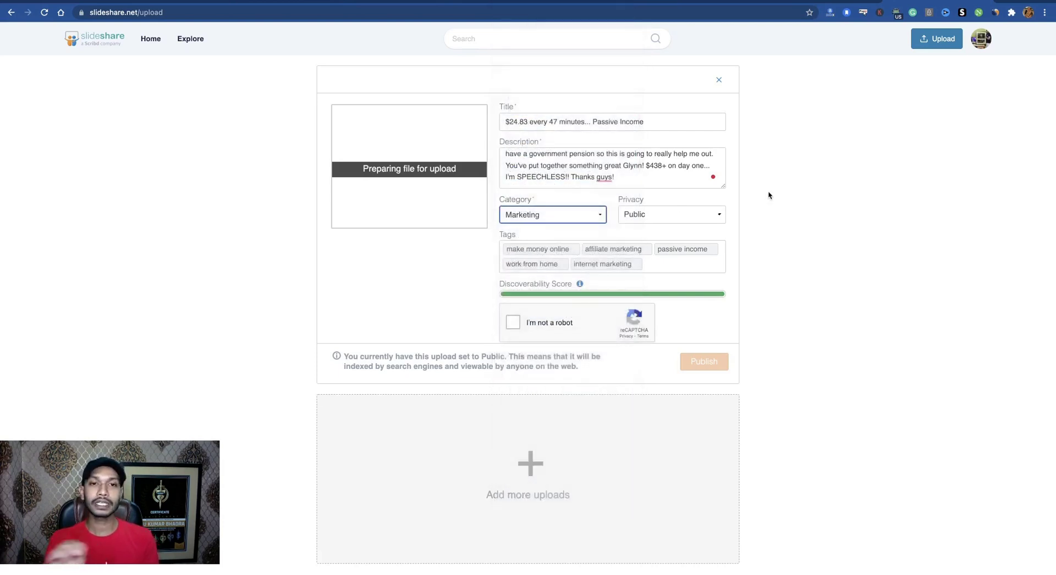
{"action": "left_click", "coordinate": [690, 220]}
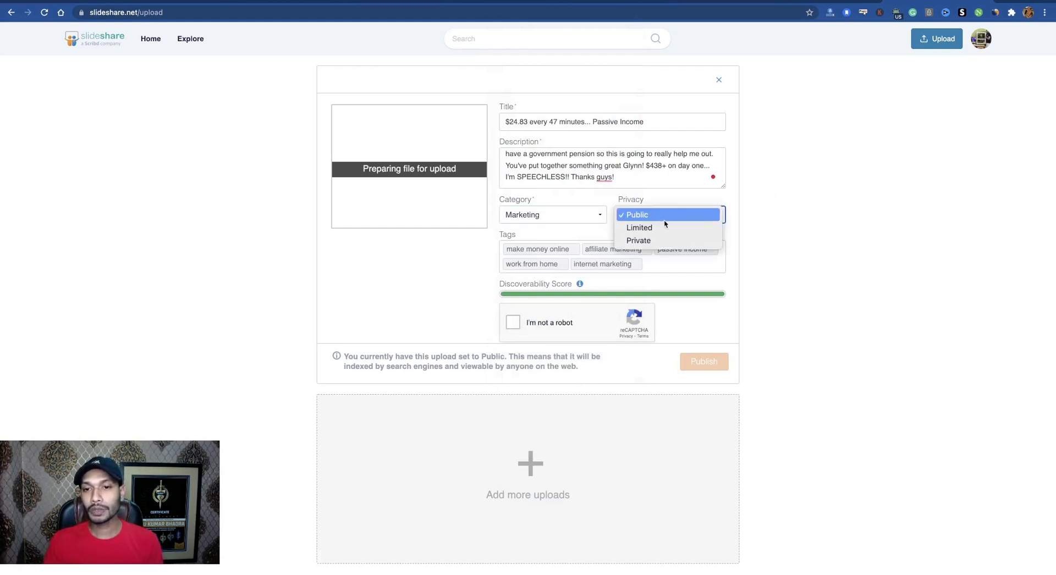
{"action": "left_click", "coordinate": [783, 206]}
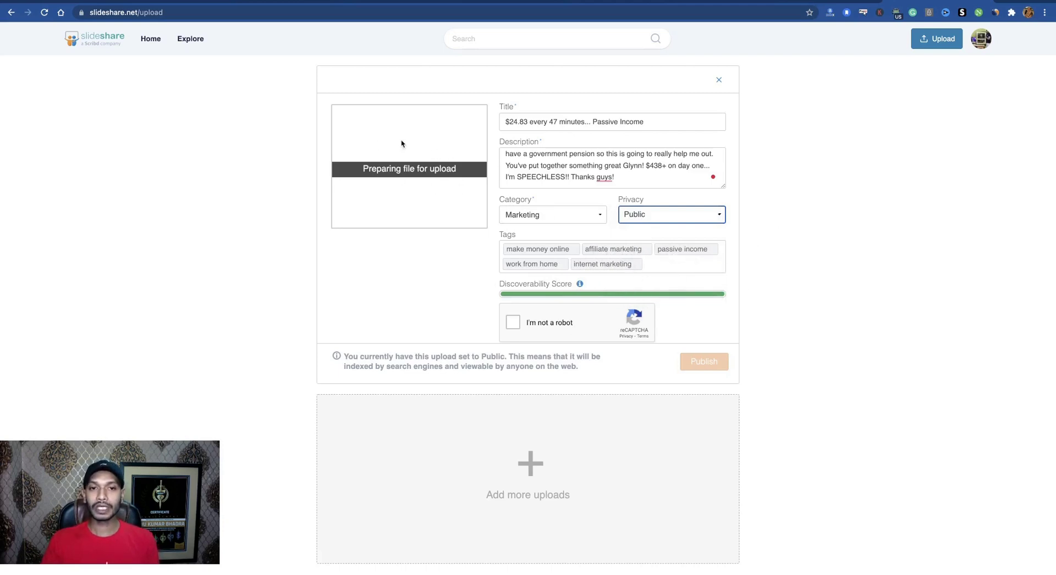
- Complete the "I'm not a robot" check for the upload
{"action": "left_click", "coordinate": [513, 327]}
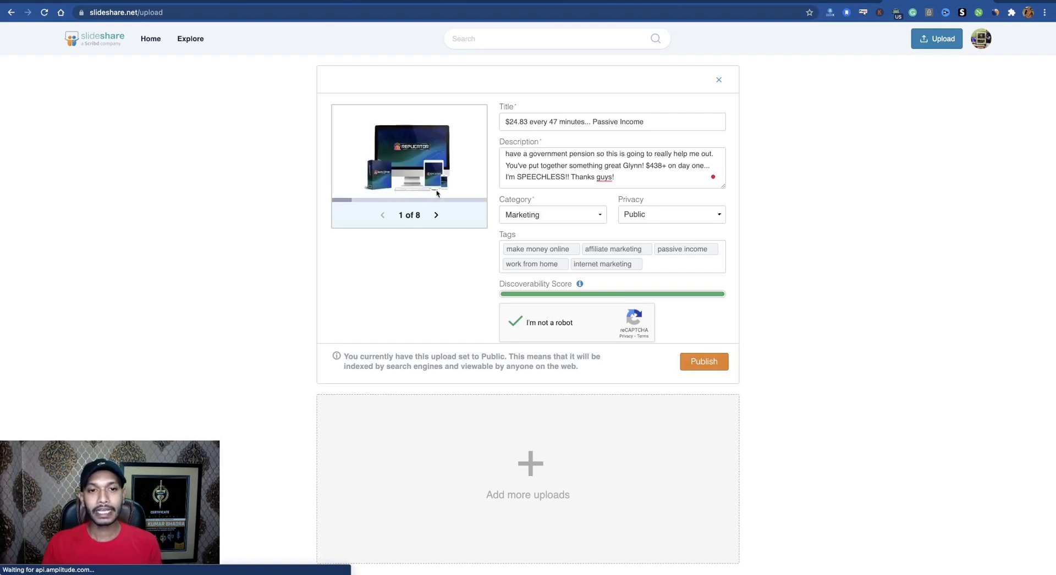
{"action": "left_click", "coordinate": [821, 1]}
{"action": "scroll", "coordinate": [497, 300], "scroll_direction": "up", "scroll_amount": 20}
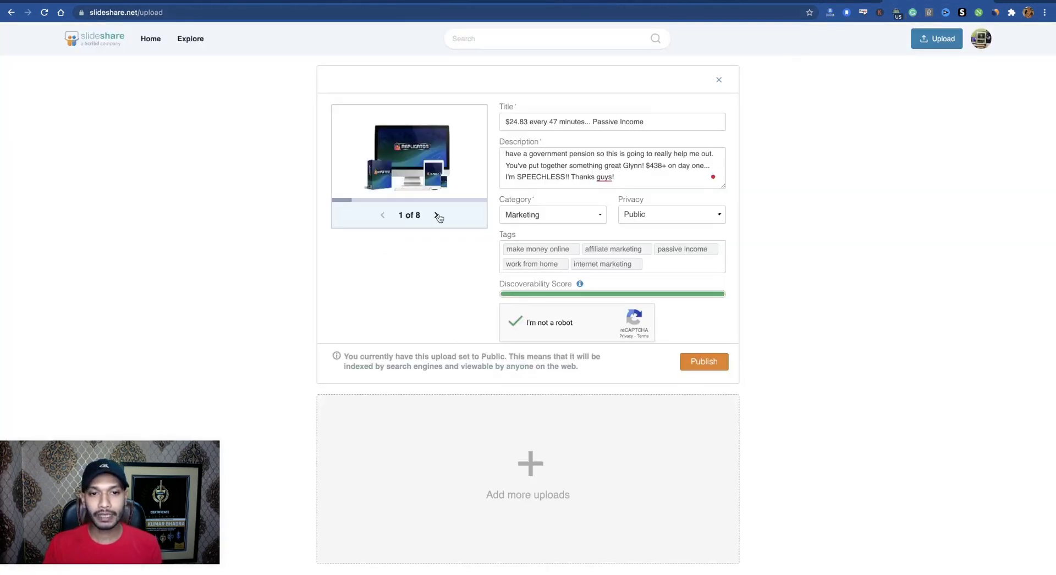
- Page through the uploaded document's preview to its last page, checking the content and the affiliate link placements
{"action": "left_click", "coordinate": [436, 215]}
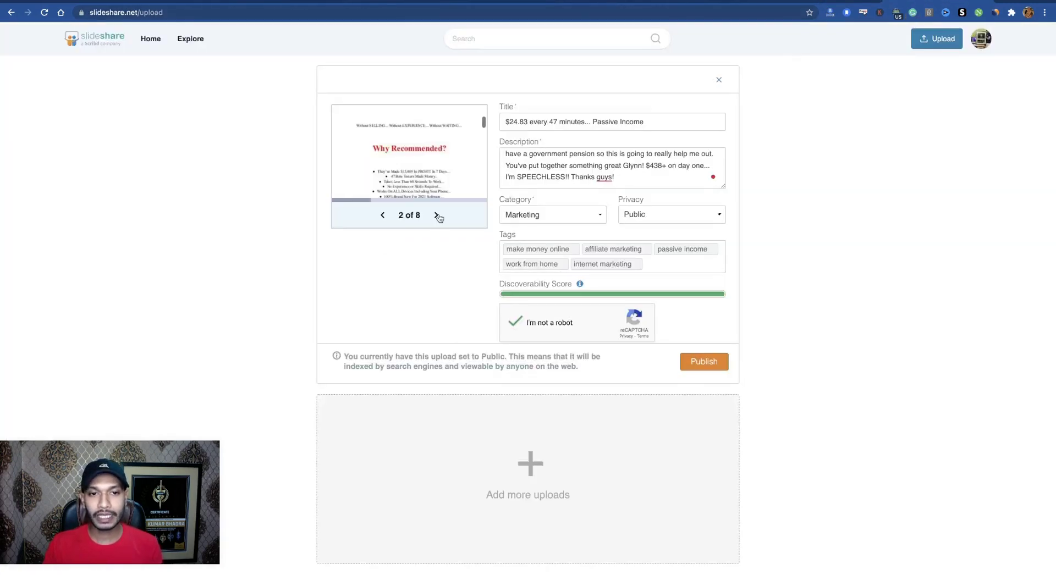
{"action": "left_click", "coordinate": [437, 216]}
{"action": "left_click", "coordinate": [437, 216]}
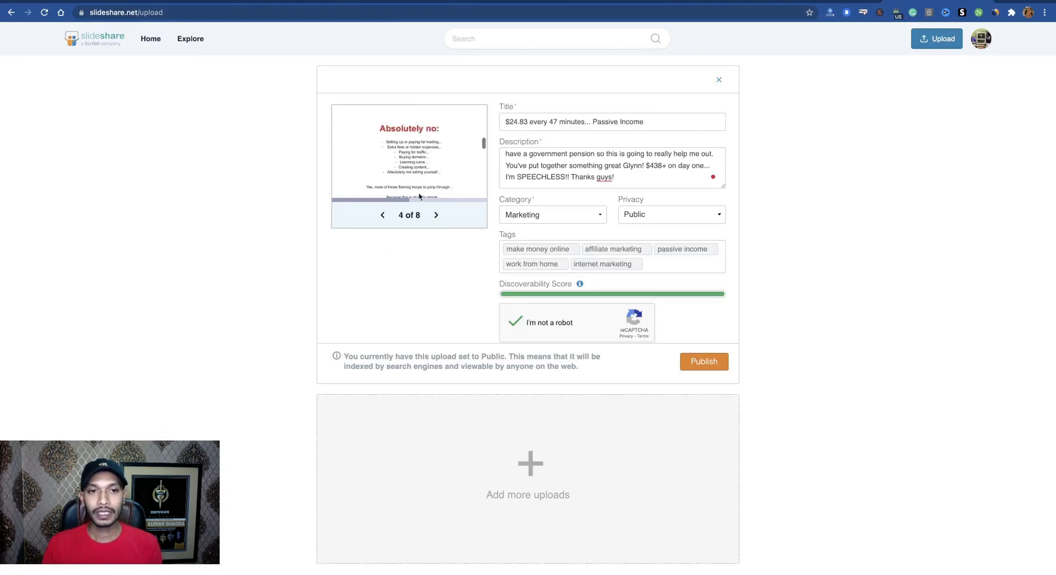
{"action": "left_click", "coordinate": [383, 215]}
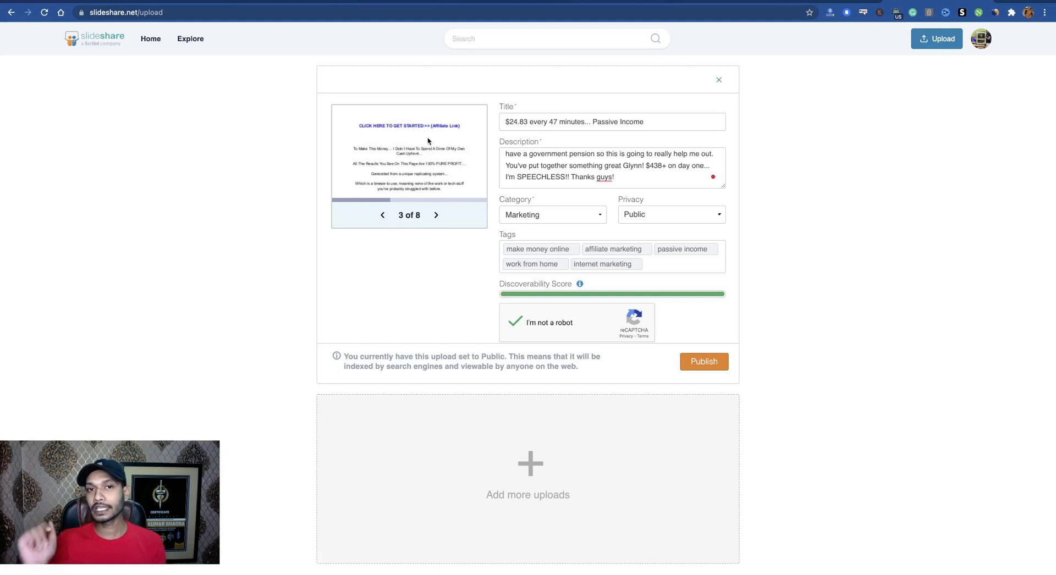
{"action": "left_click", "coordinate": [438, 219]}
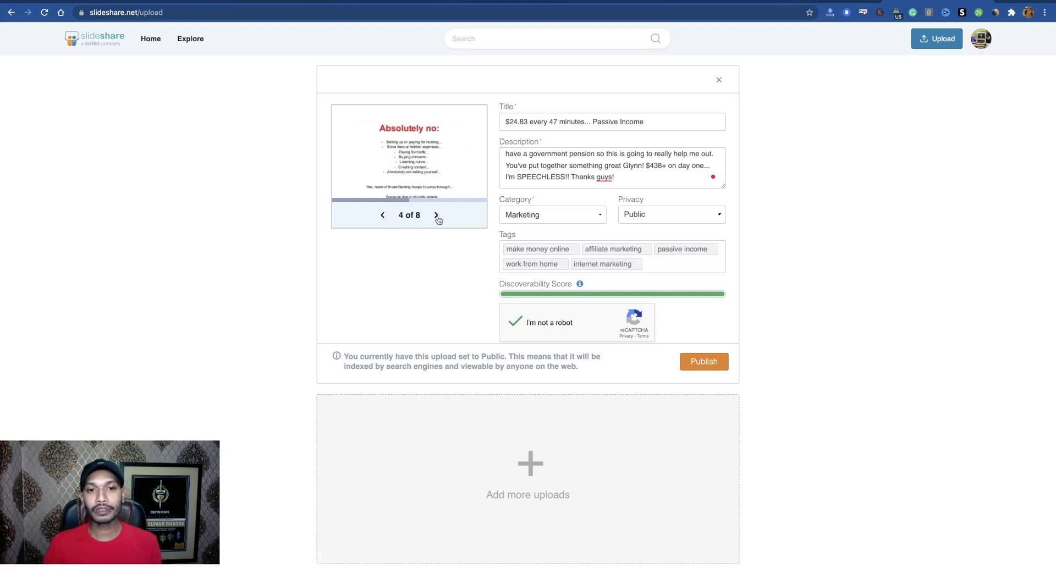
{"action": "left_click", "coordinate": [437, 219]}
{"action": "left_click", "coordinate": [438, 219]}
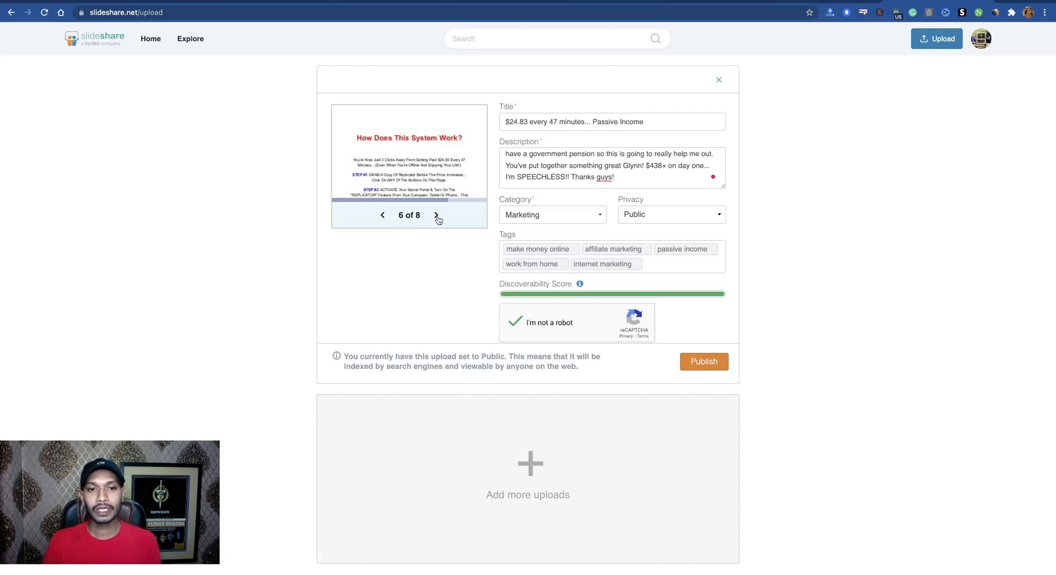
{"action": "left_click", "coordinate": [437, 219]}
{"action": "left_click", "coordinate": [437, 219]}
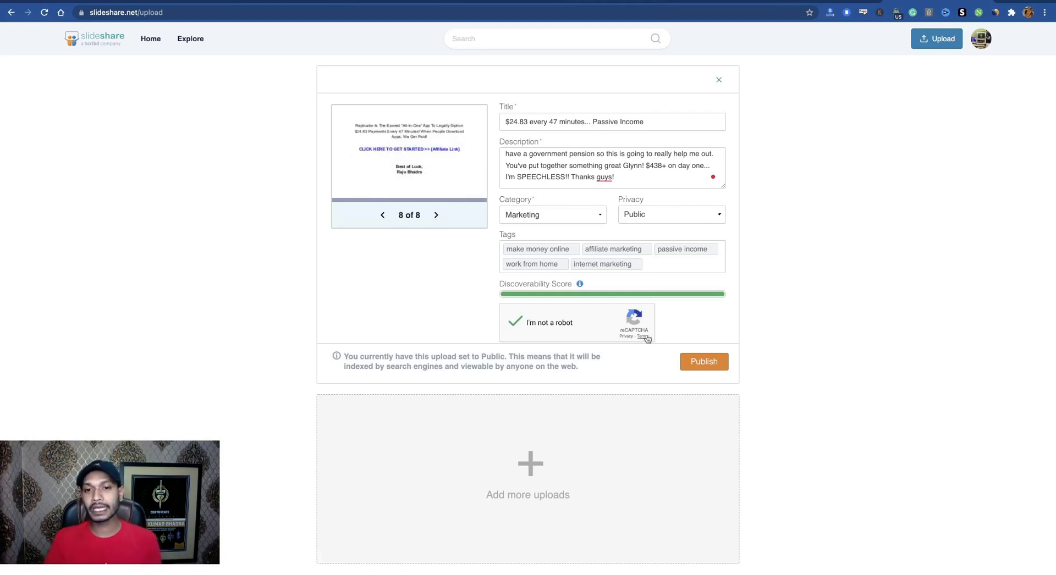
- Publish the upload and look over the published presentation, its title and its description
{"action": "left_click", "coordinate": [702, 365]}
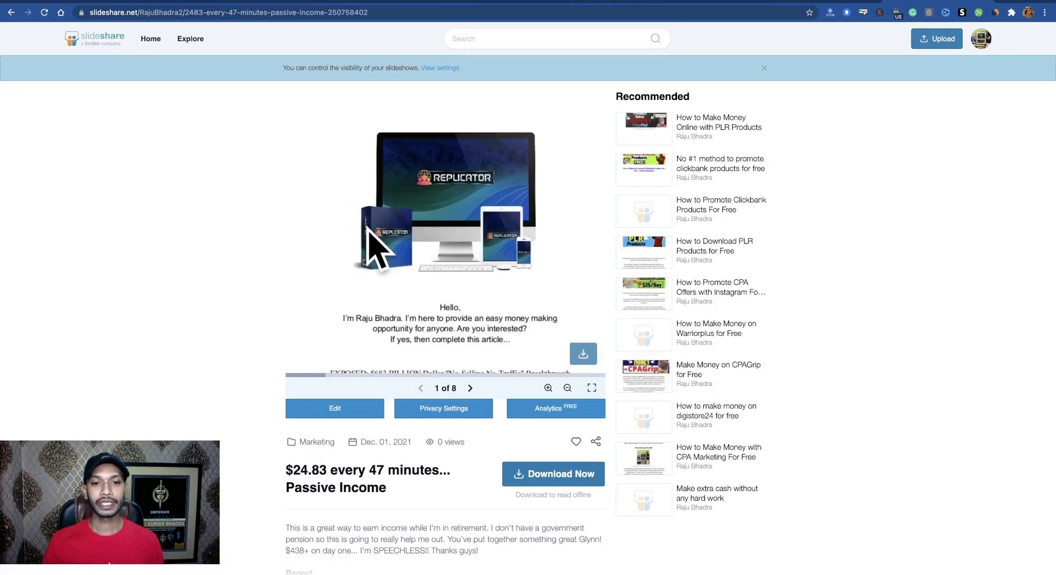
{"action": "scroll", "coordinate": [575, 352], "scroll_direction": "down", "scroll_amount": 10}
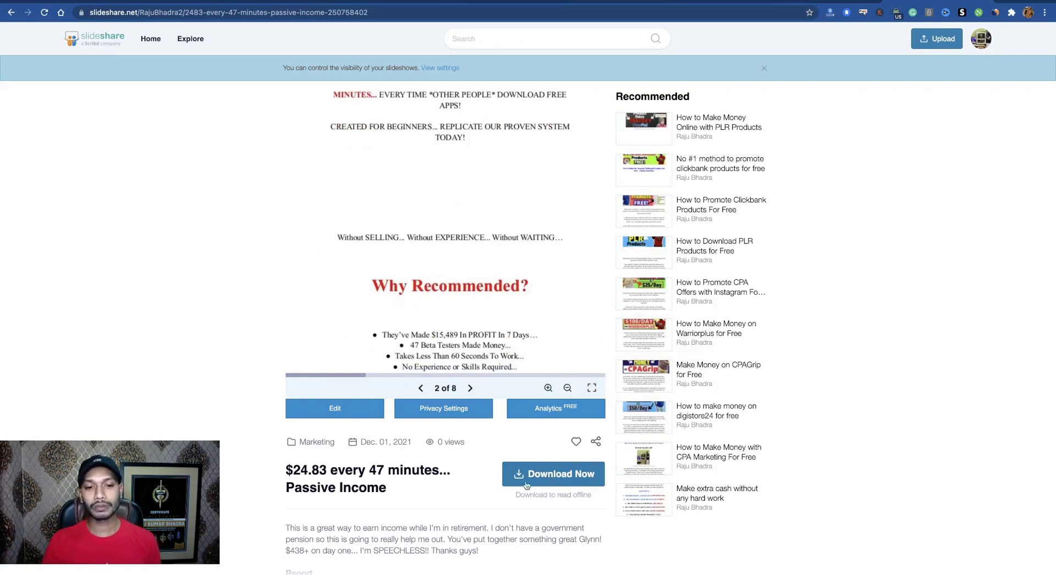
{"action": "scroll", "coordinate": [417, 425], "scroll_direction": "down", "scroll_amount": 3}
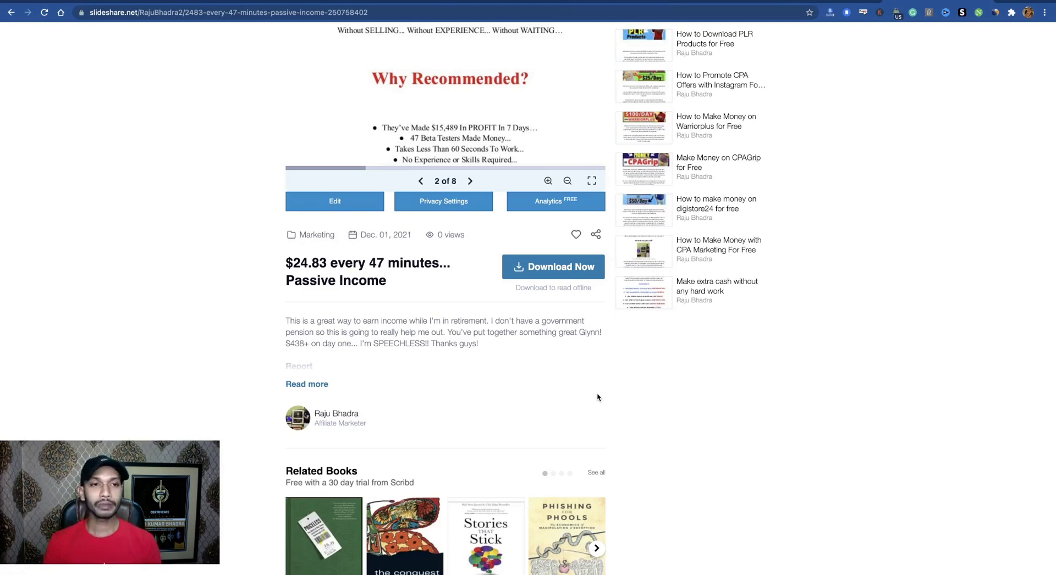
- Switch to YouTube to view the Bangla channel's home page
{"action": "left_click", "coordinate": [62, 1]}
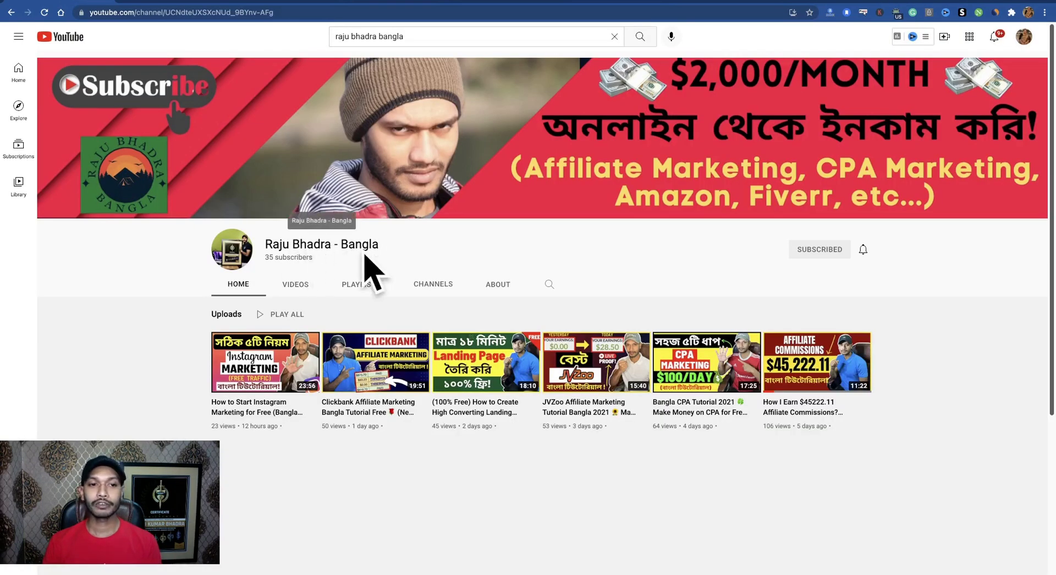